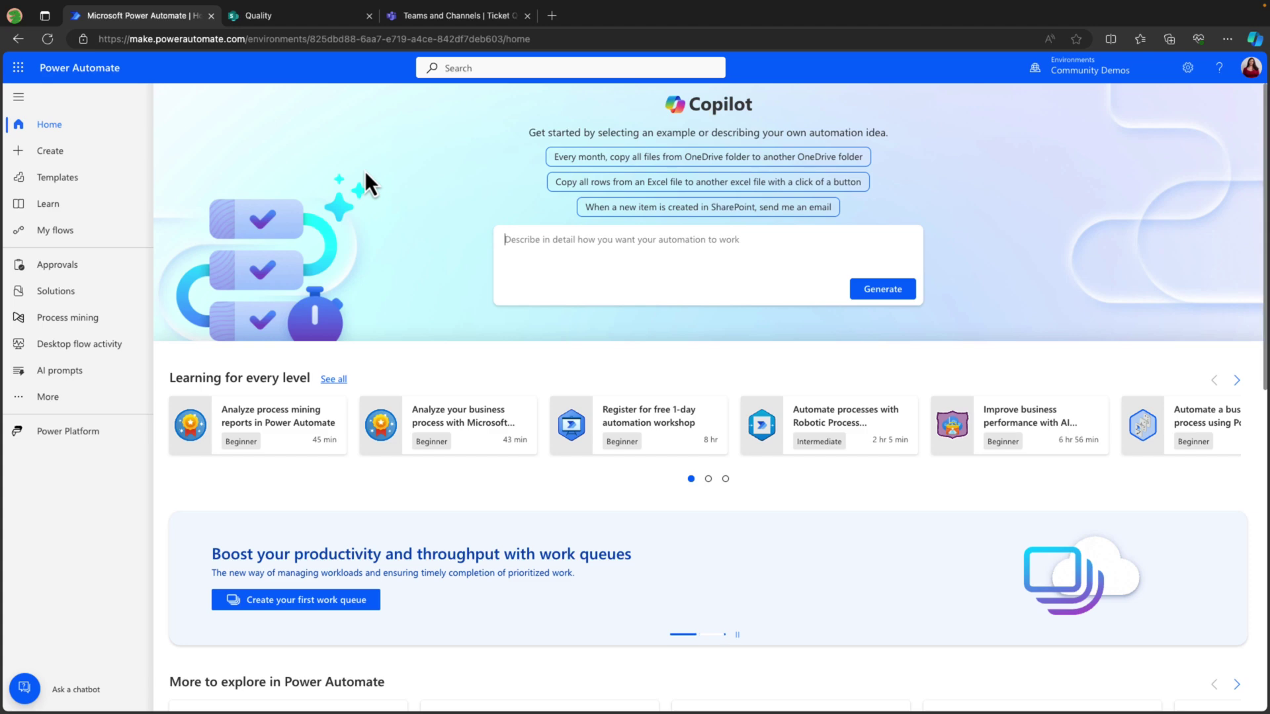
# Ask Copilot to generate a flow that automates the issue tracking process.
pyautogui.click(788, 241)
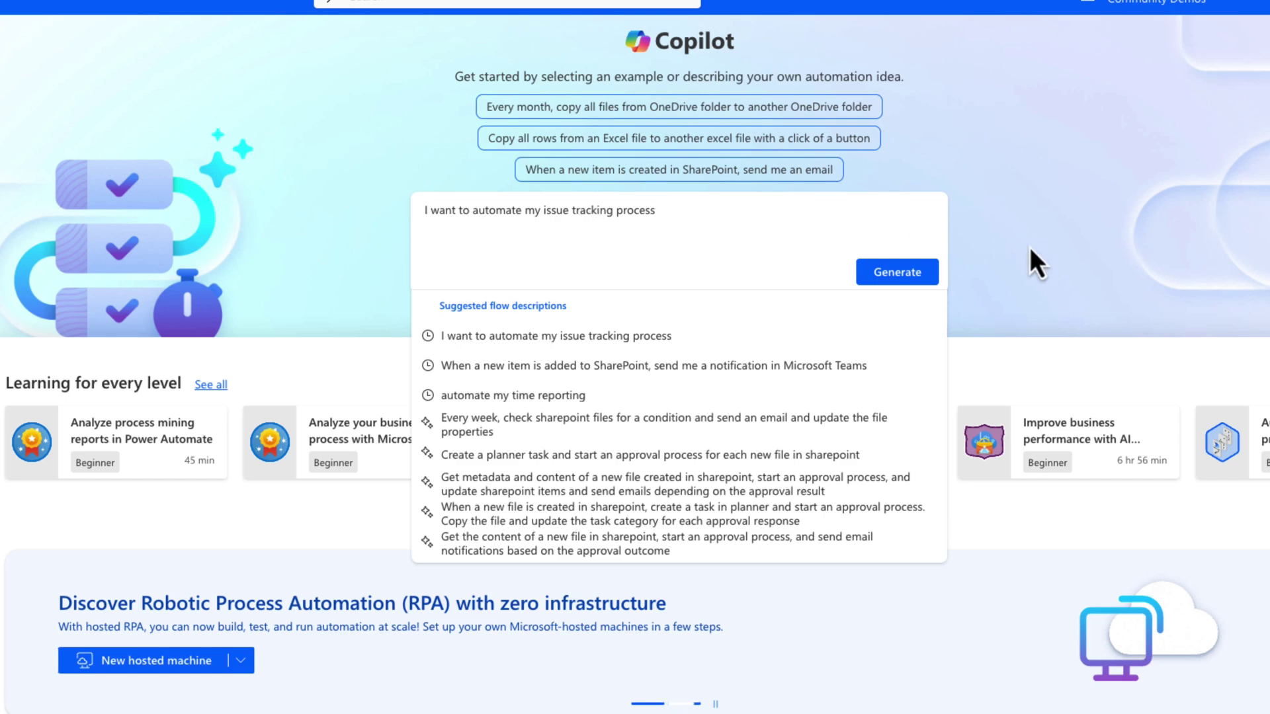
pyautogui.click(919, 281)
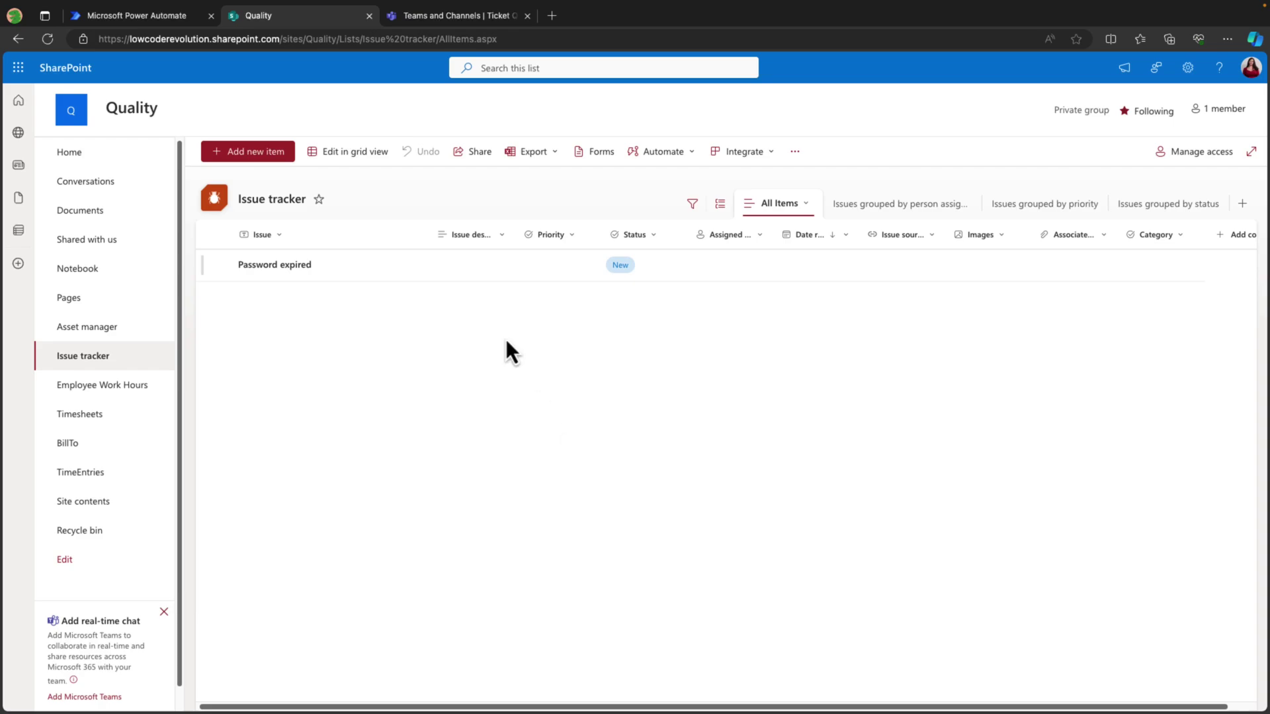
# Switch to the Help Desk team's Ticket Queue channel in Teams.
pyautogui.click(473, 16)
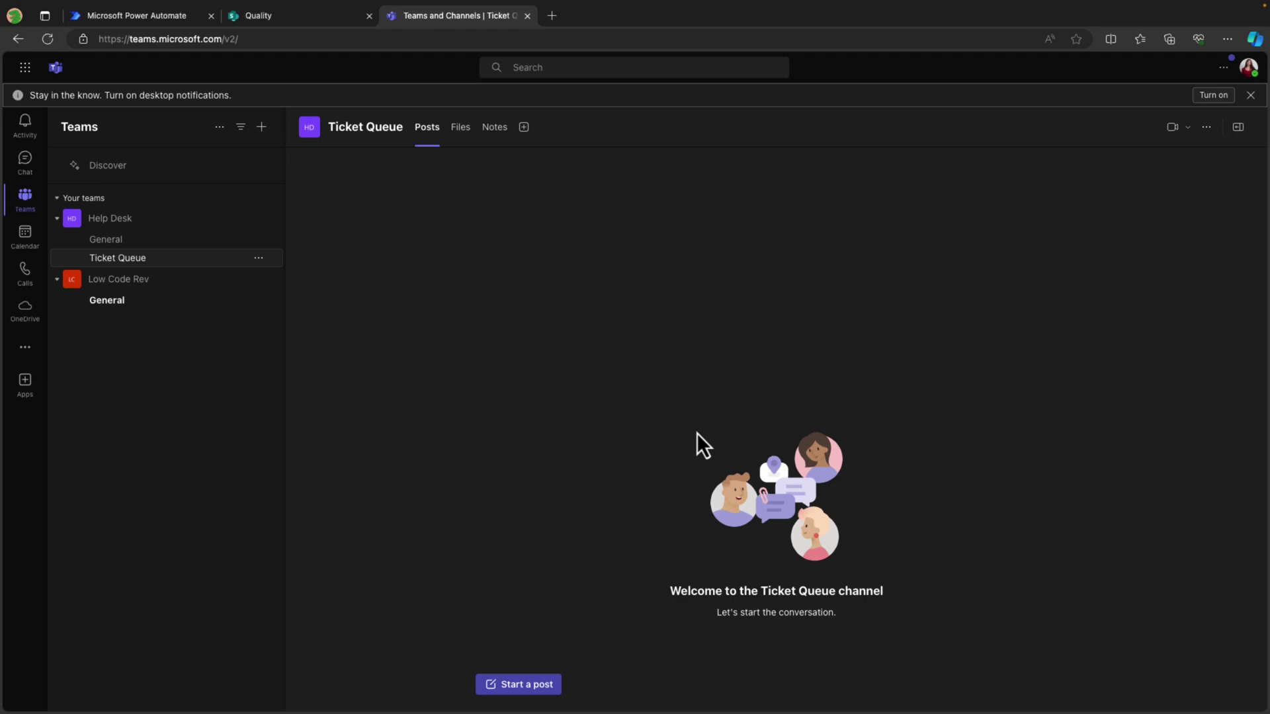
# Paste the detailed SharePoint-trigger and Teams adaptive-card request into the Power Automate Copilot chat.
pyautogui.hotkey('ctrl', 'Tab')
pyautogui.write("The trigger is when a new item is added to our Issue Tracking SharePoint list.  When it's added I want to send an adaptive card to our Teams channel letting them know there's a new issue and someone needs to assign themselves to the issue")
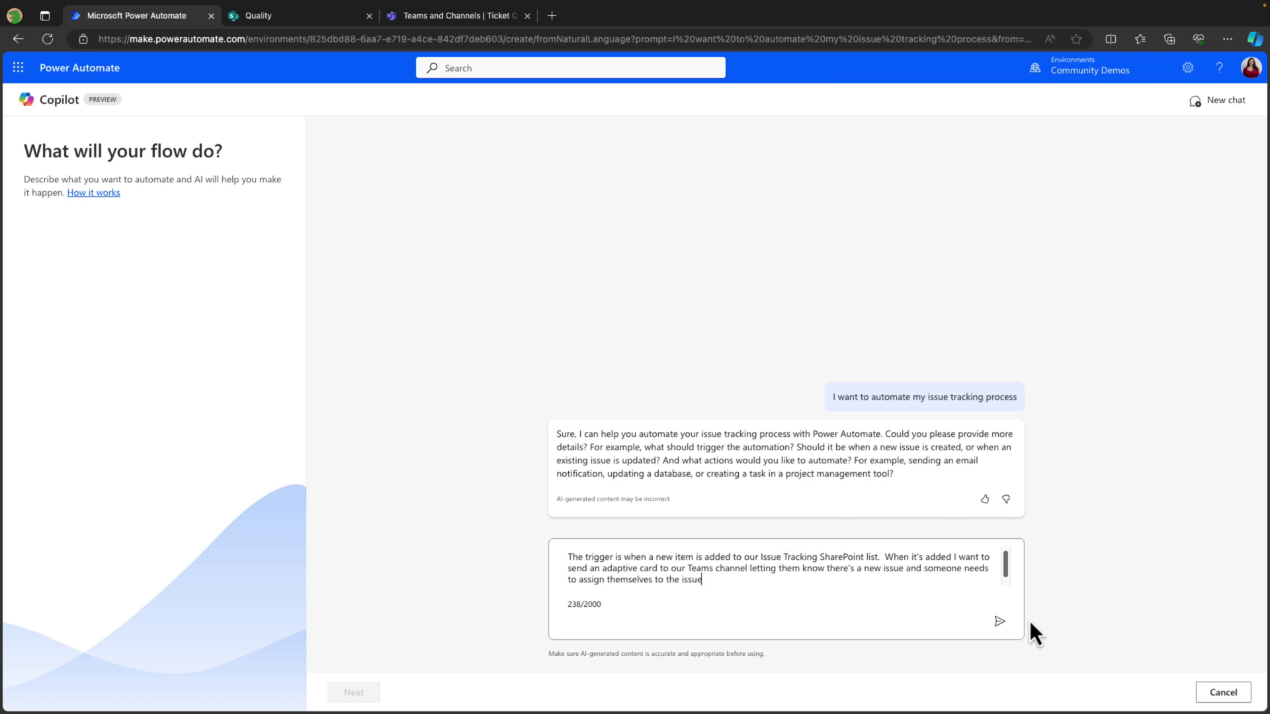
# Send the request and create Copilot's suggested SharePoint item-created to Teams post flow.
pyautogui.click(1000, 621)
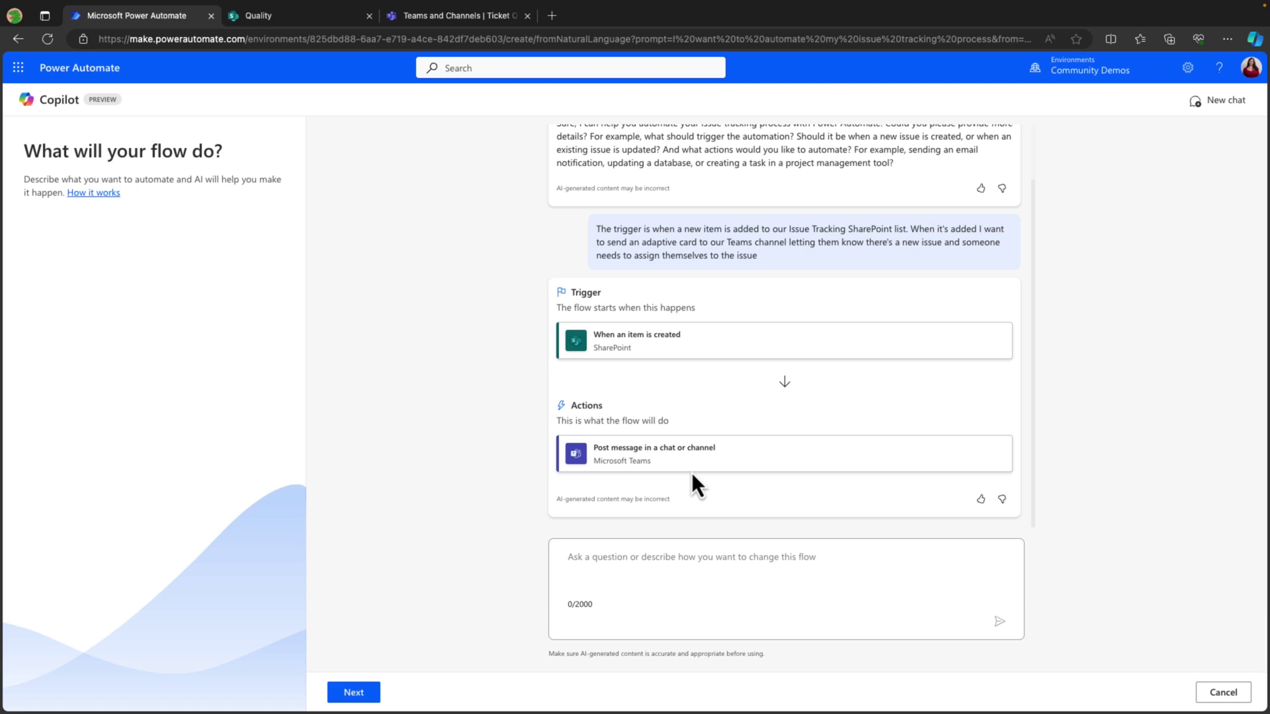
pyautogui.click(353, 692)
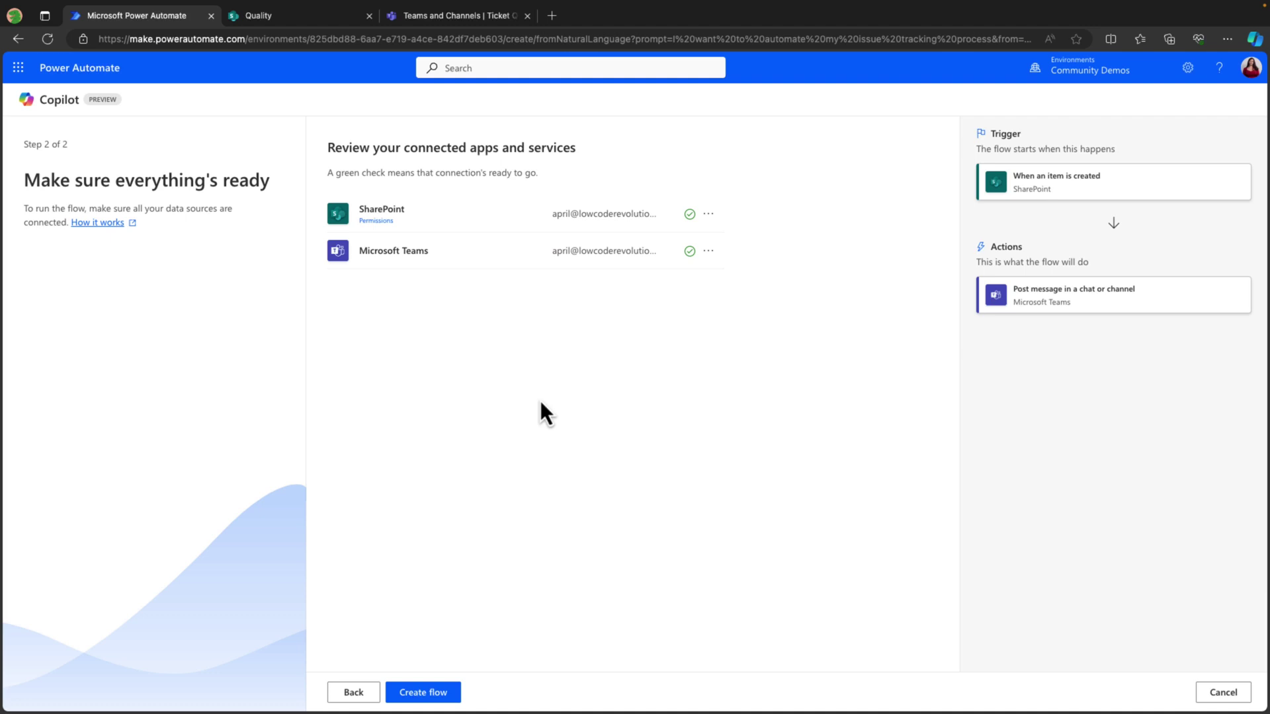
pyautogui.click(435, 687)
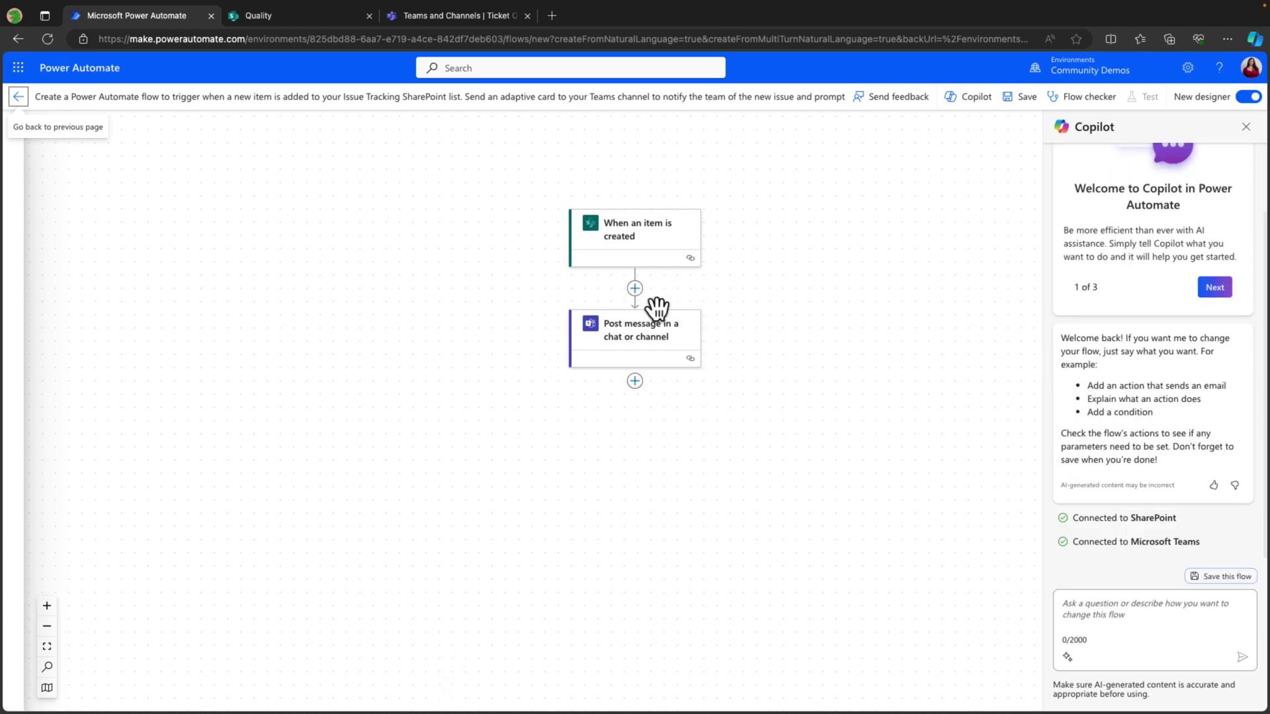
pyautogui.click(666, 232)
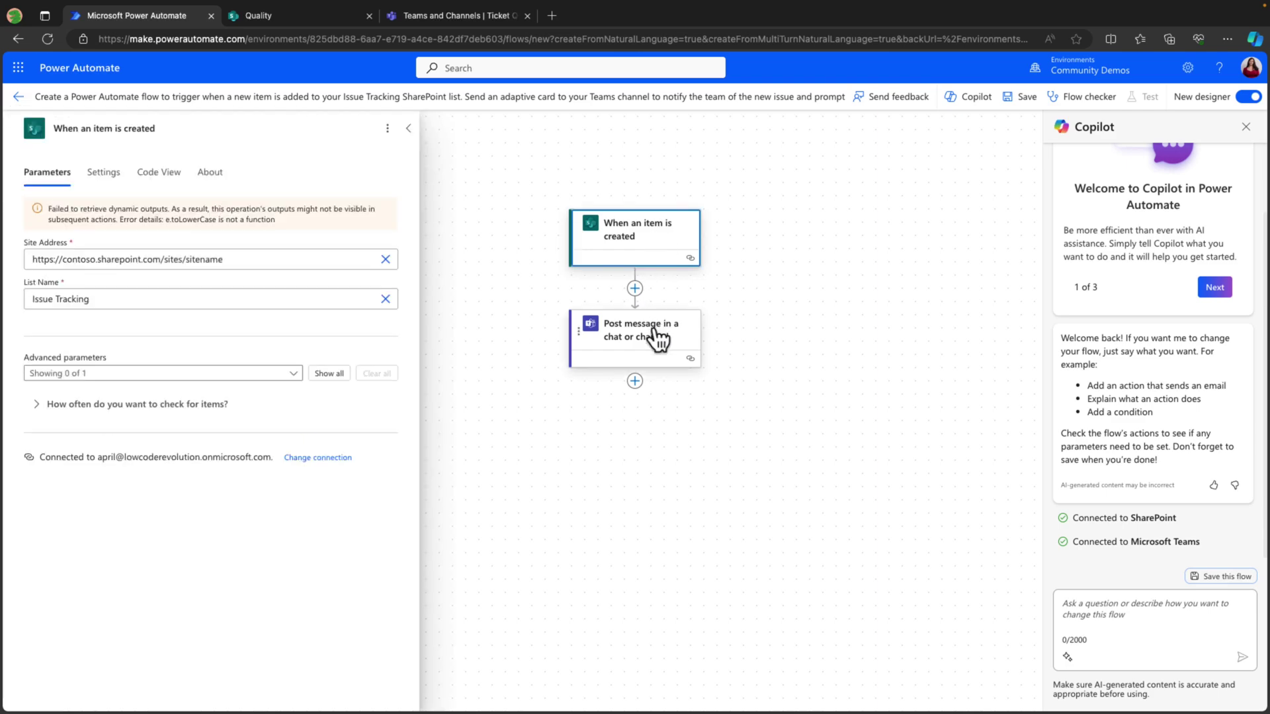
# Set the trigger's site to Quality and its list to Issue tracker.
pyautogui.click(1157, 623)
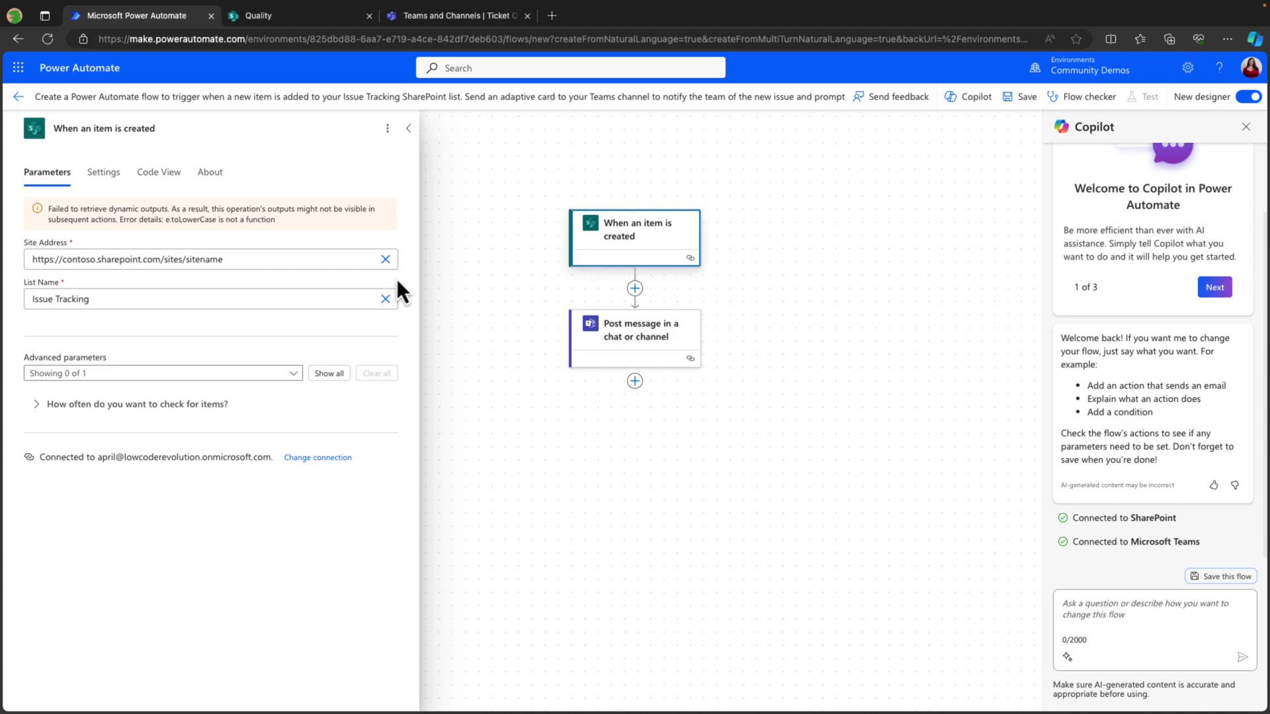
pyautogui.click(385, 260)
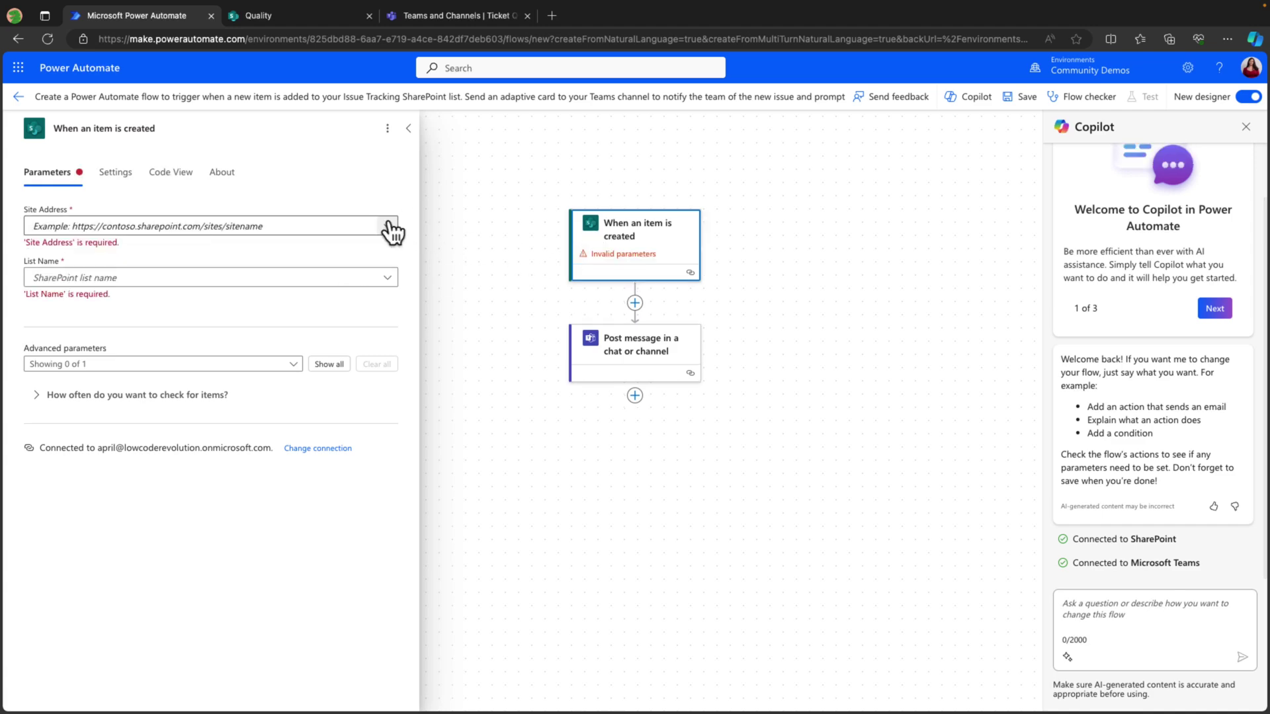
pyautogui.click(391, 232)
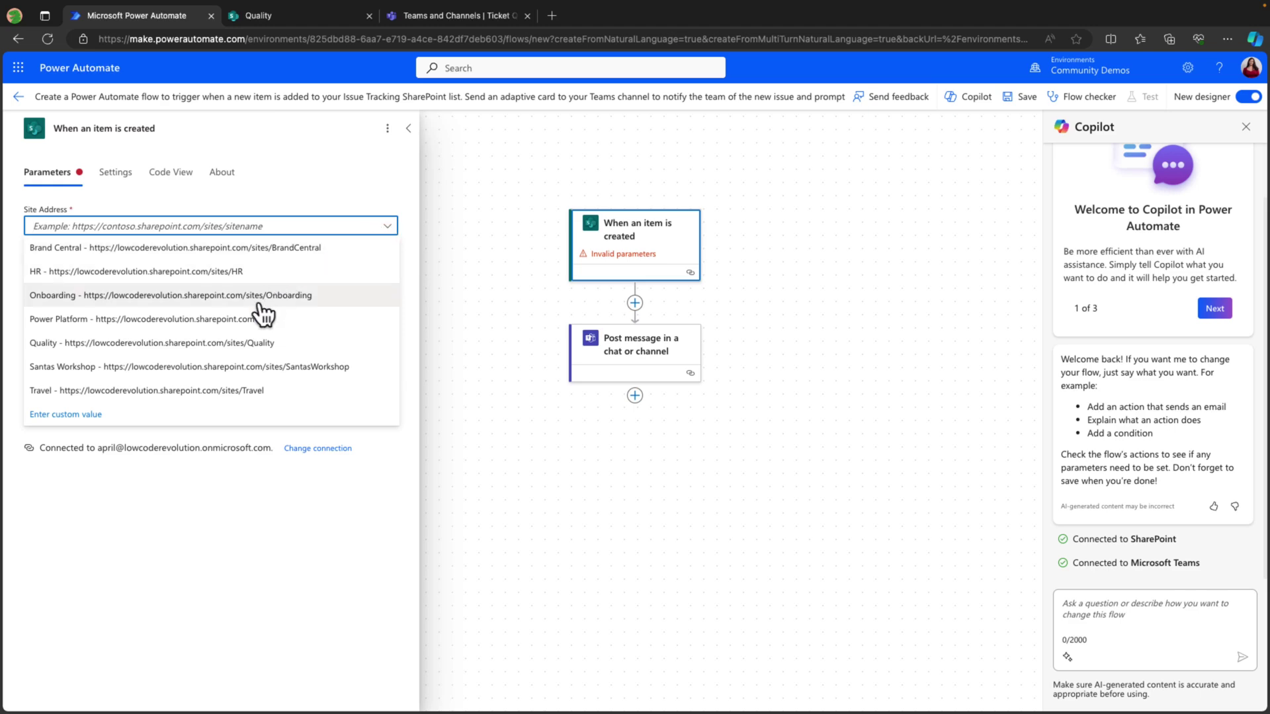
pyautogui.click(226, 344)
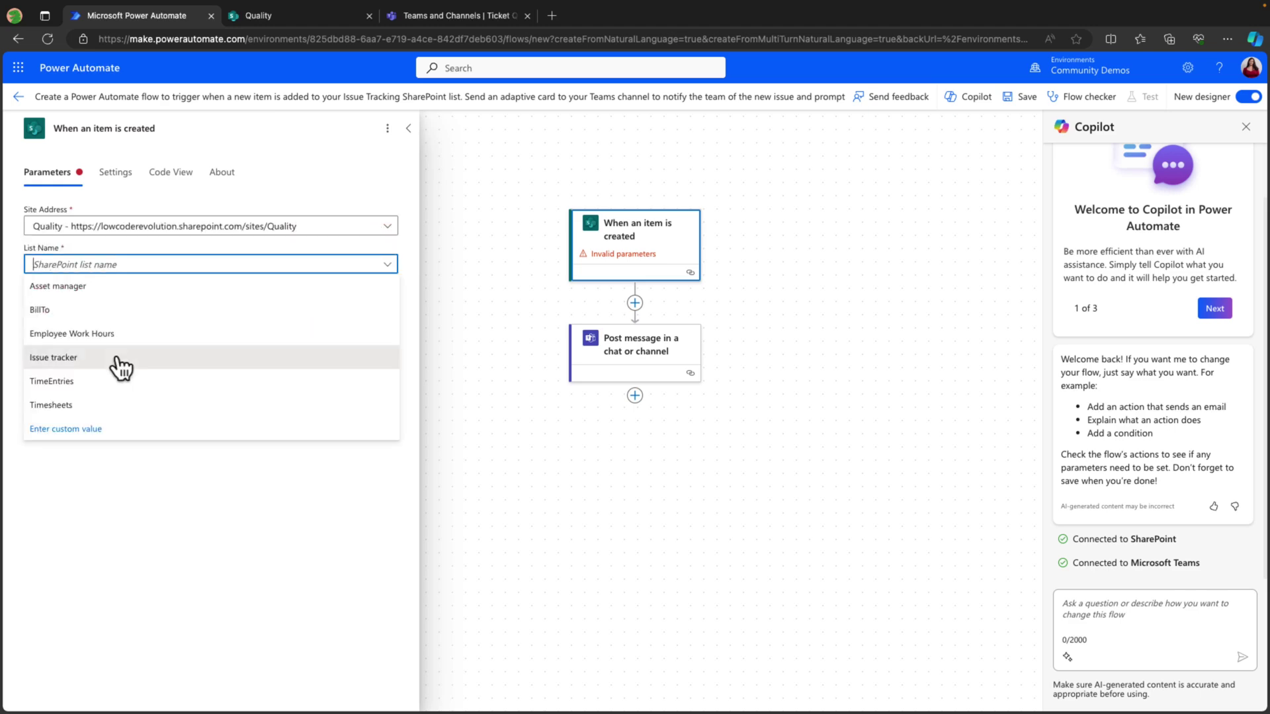
pyautogui.click(119, 360)
pyautogui.click(669, 350)
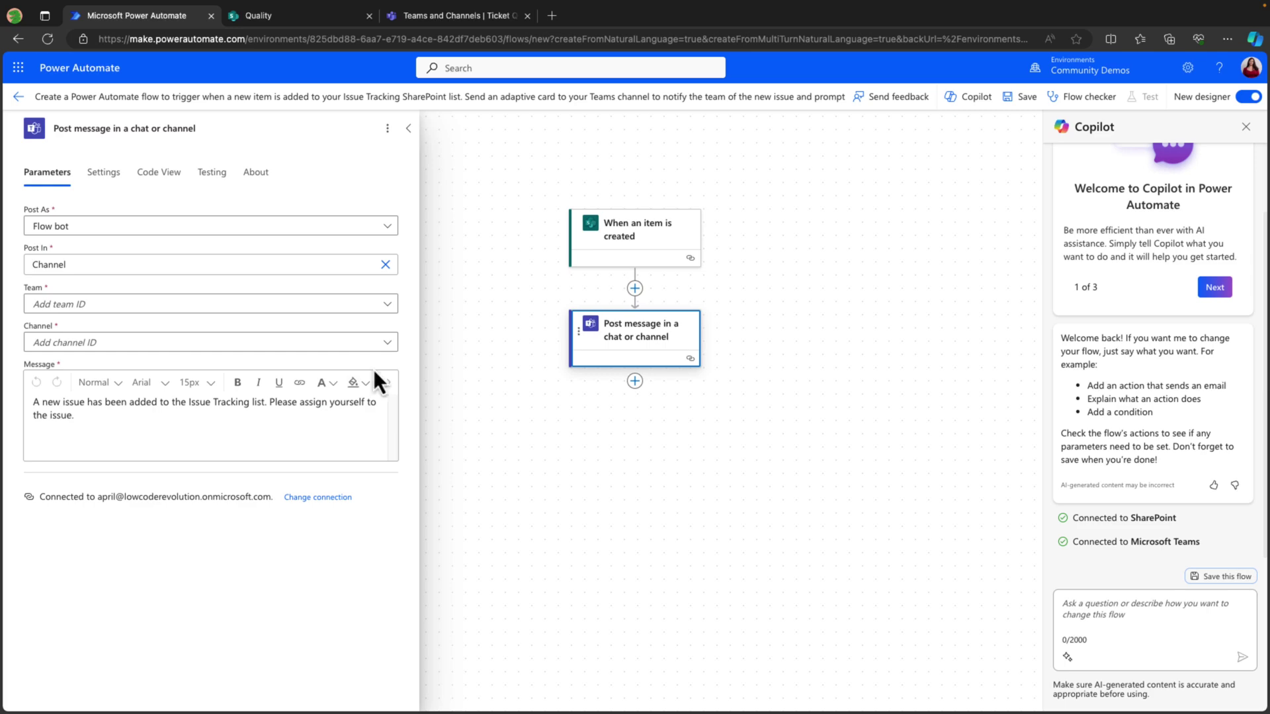
pyautogui.click(151, 415)
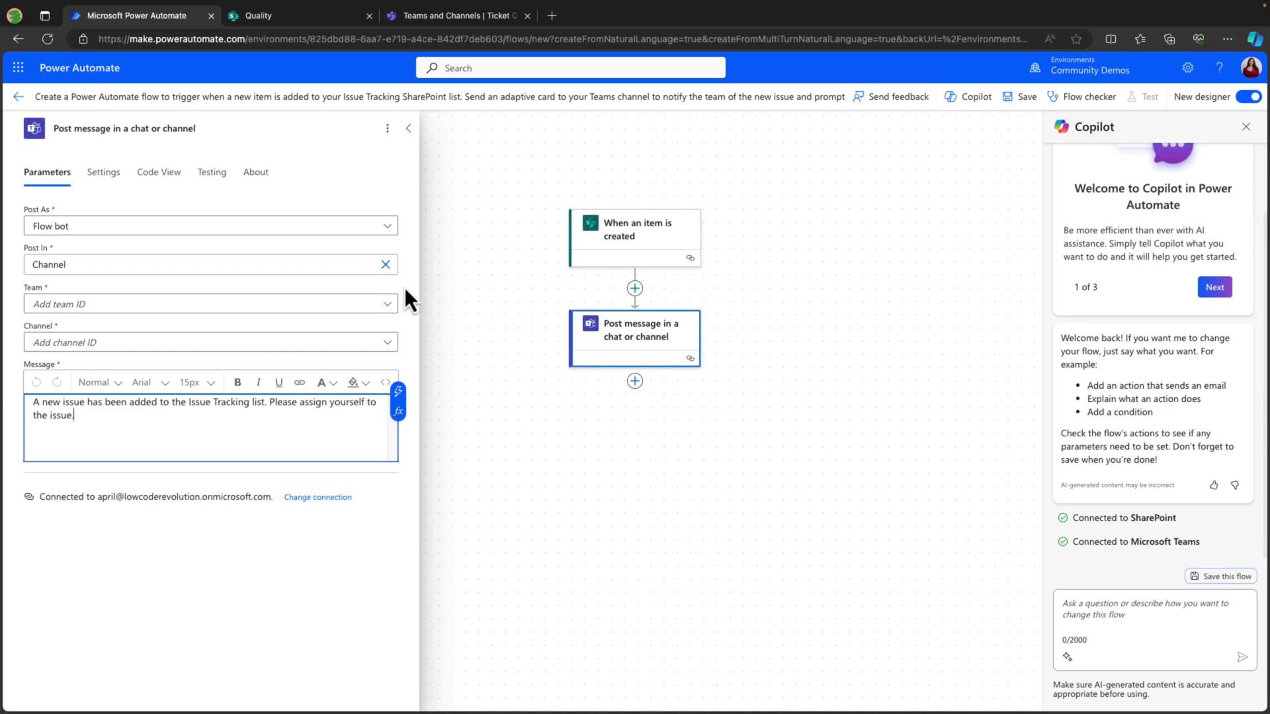
# Post the Teams message to the Help Desk team's Ticket Queue channel.
pyautogui.click(393, 306)
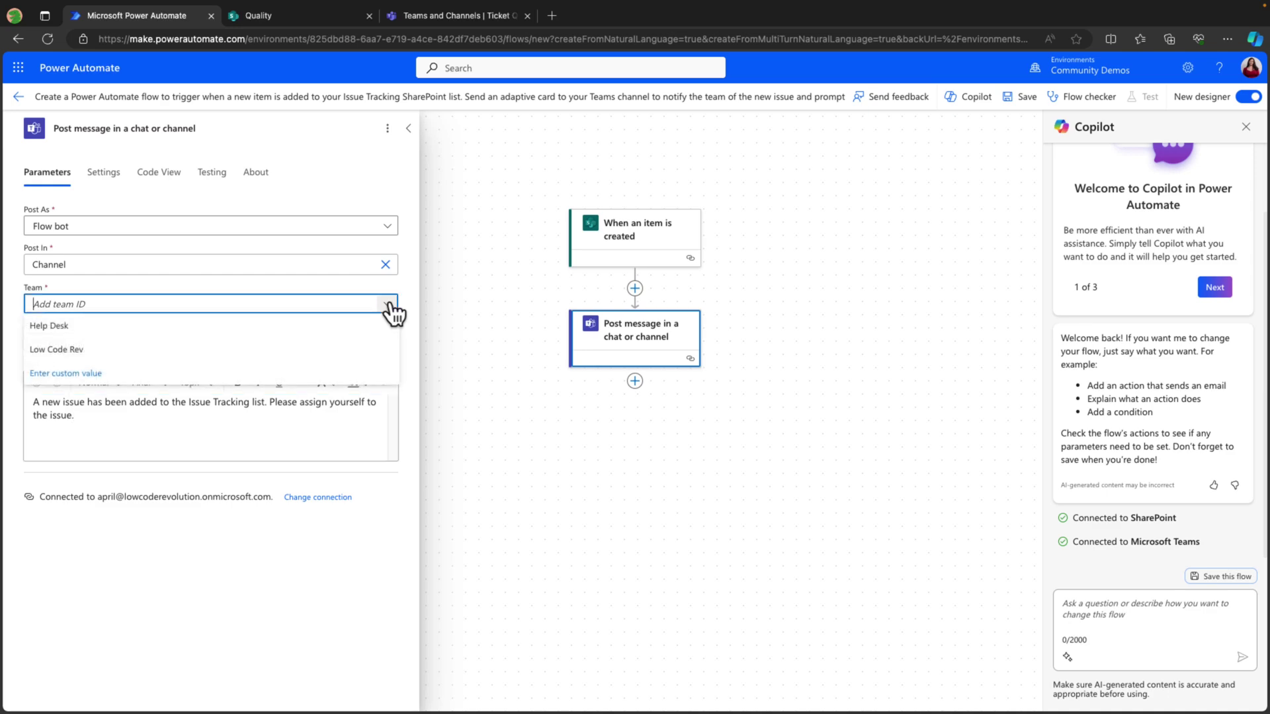
pyautogui.click(247, 331)
pyautogui.click(391, 343)
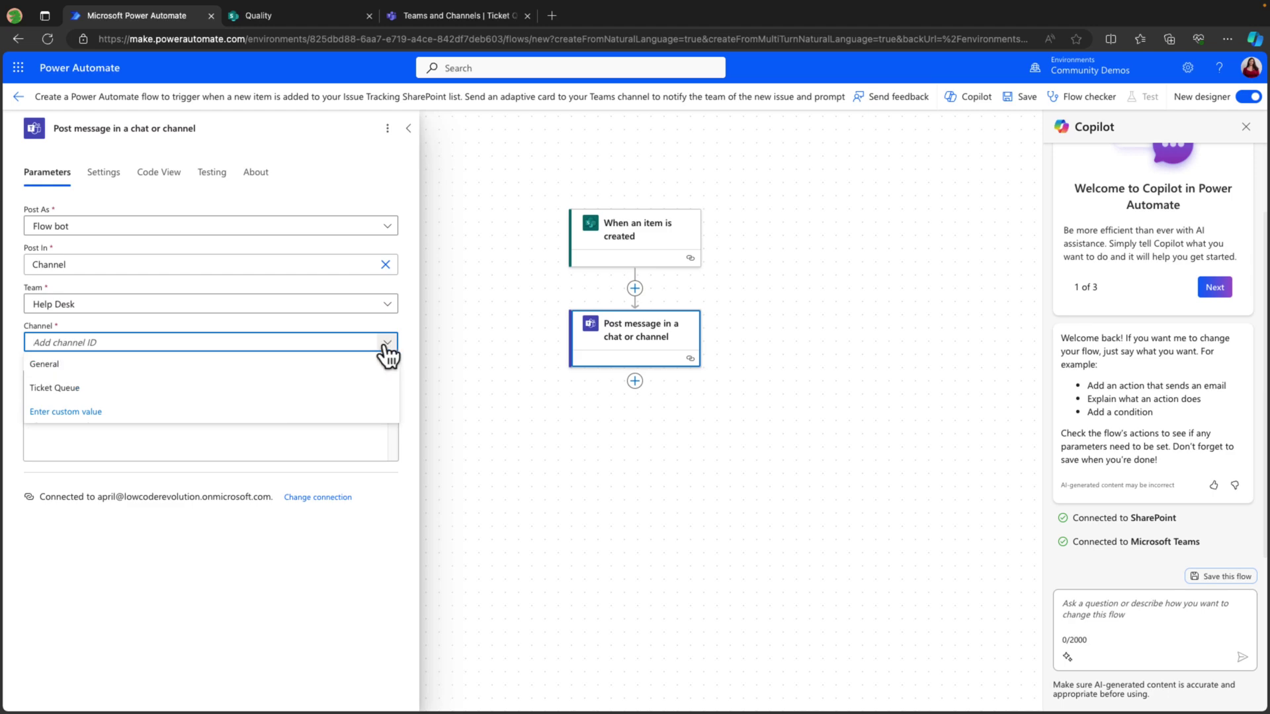
pyautogui.click(195, 392)
# Add Title, Issue description and Link to item to the message; rename flow IssueTrackingAssignment.
pyautogui.click(205, 437)
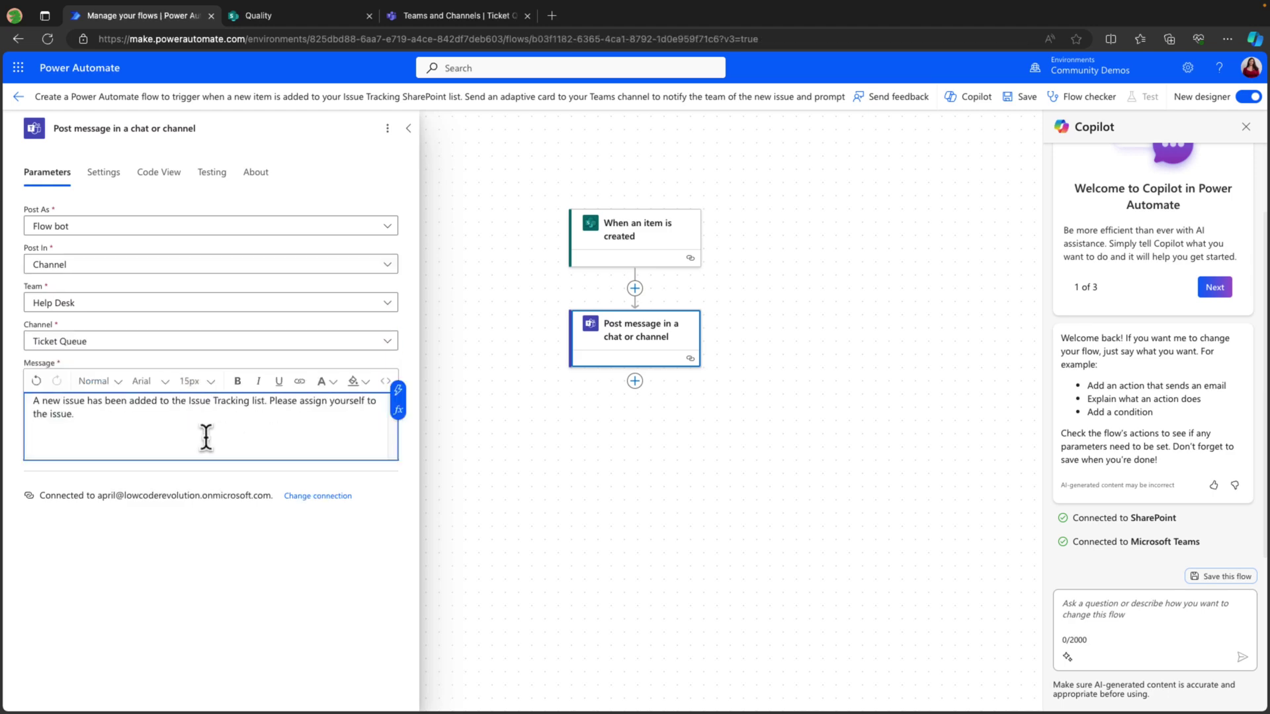
pyautogui.press('Return')
pyautogui.press('Return')
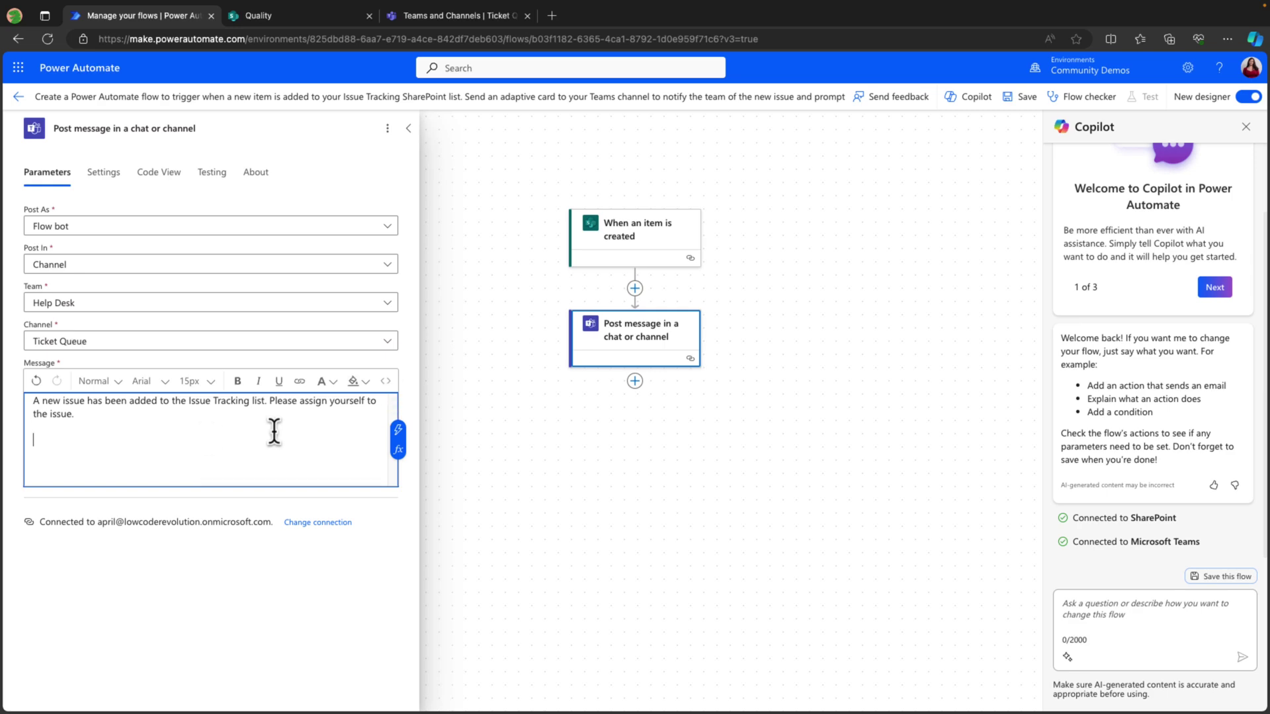
pyautogui.click(398, 431)
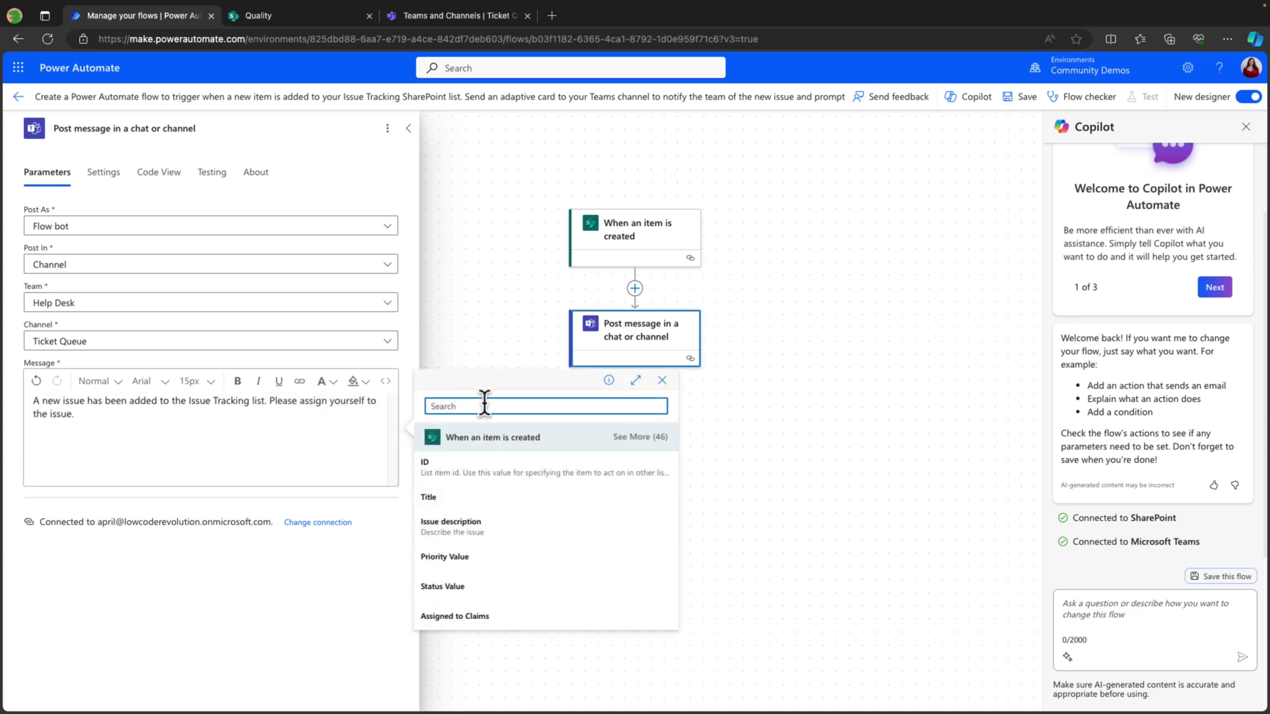
pyautogui.click(462, 500)
pyautogui.click(397, 430)
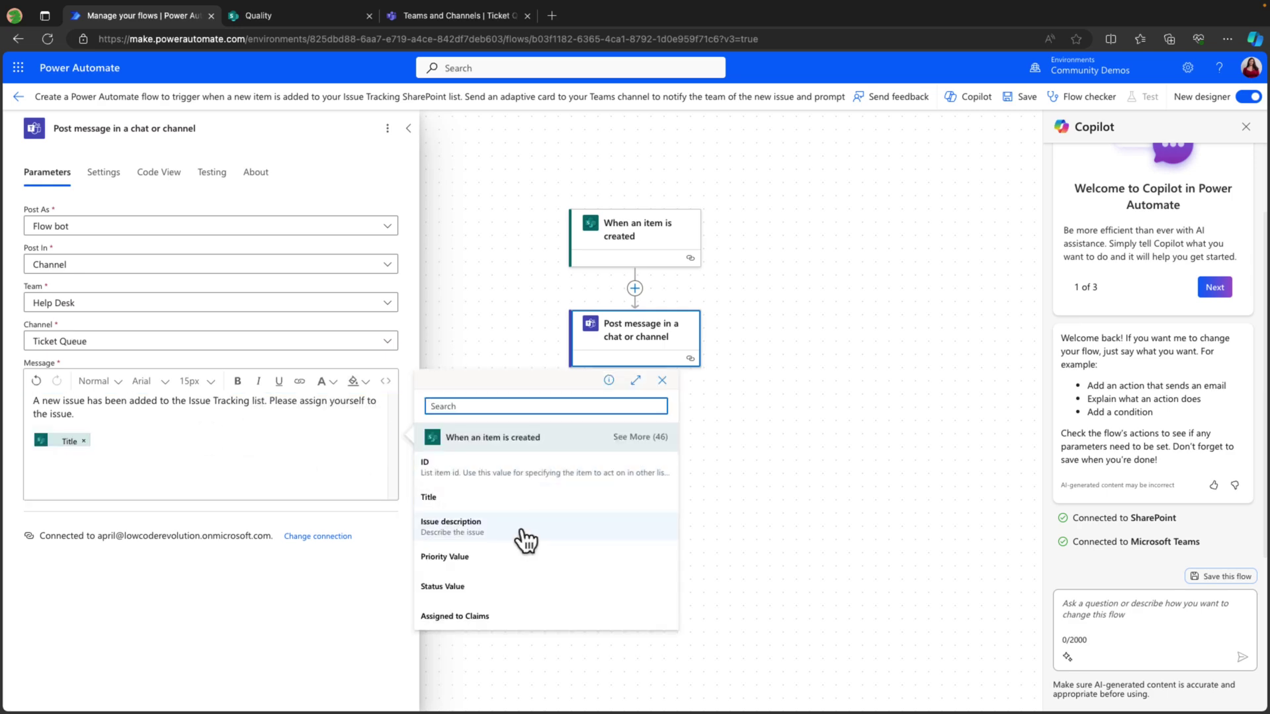
pyautogui.click(519, 523)
pyautogui.click(398, 440)
pyautogui.write('link')
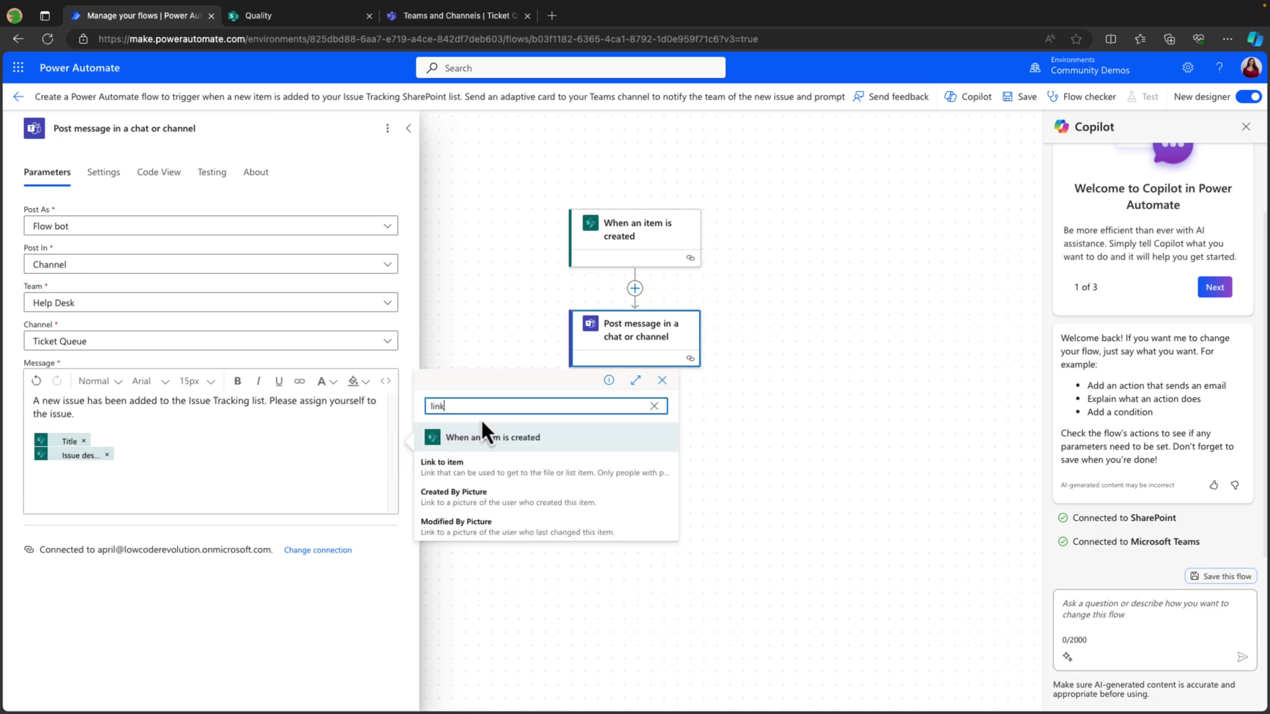
pyautogui.click(542, 471)
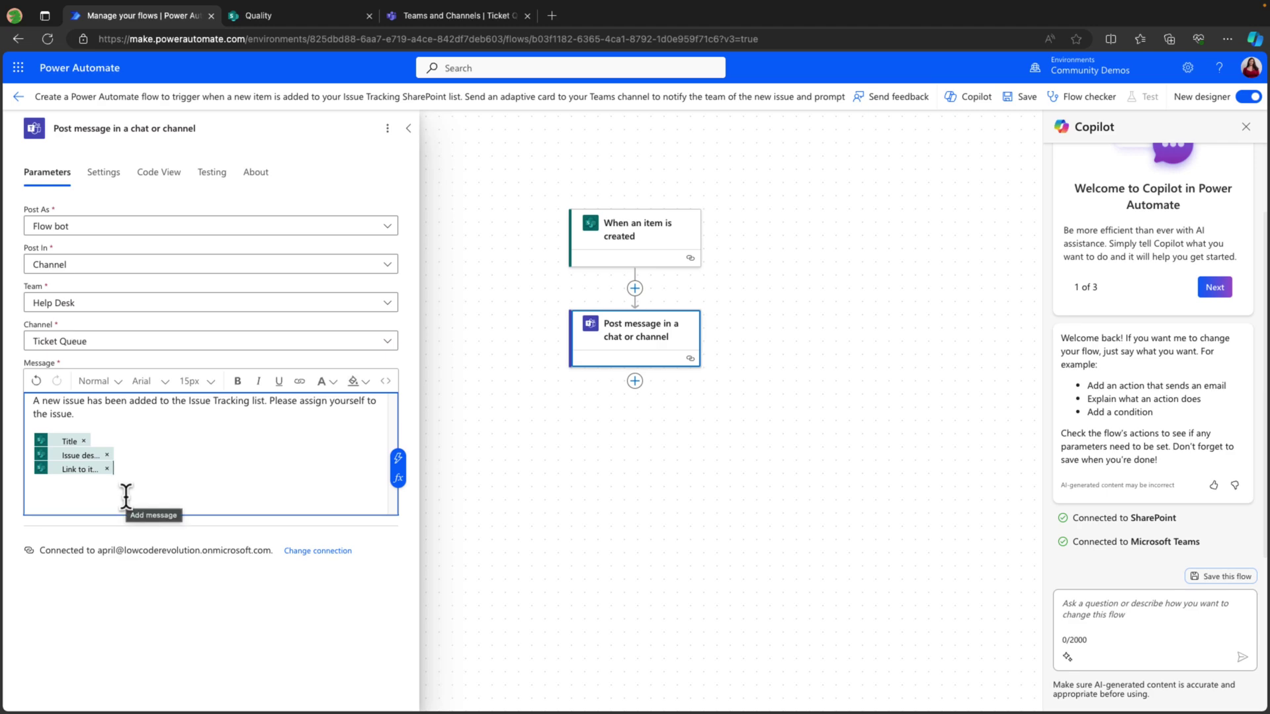
pyautogui.click(391, 96)
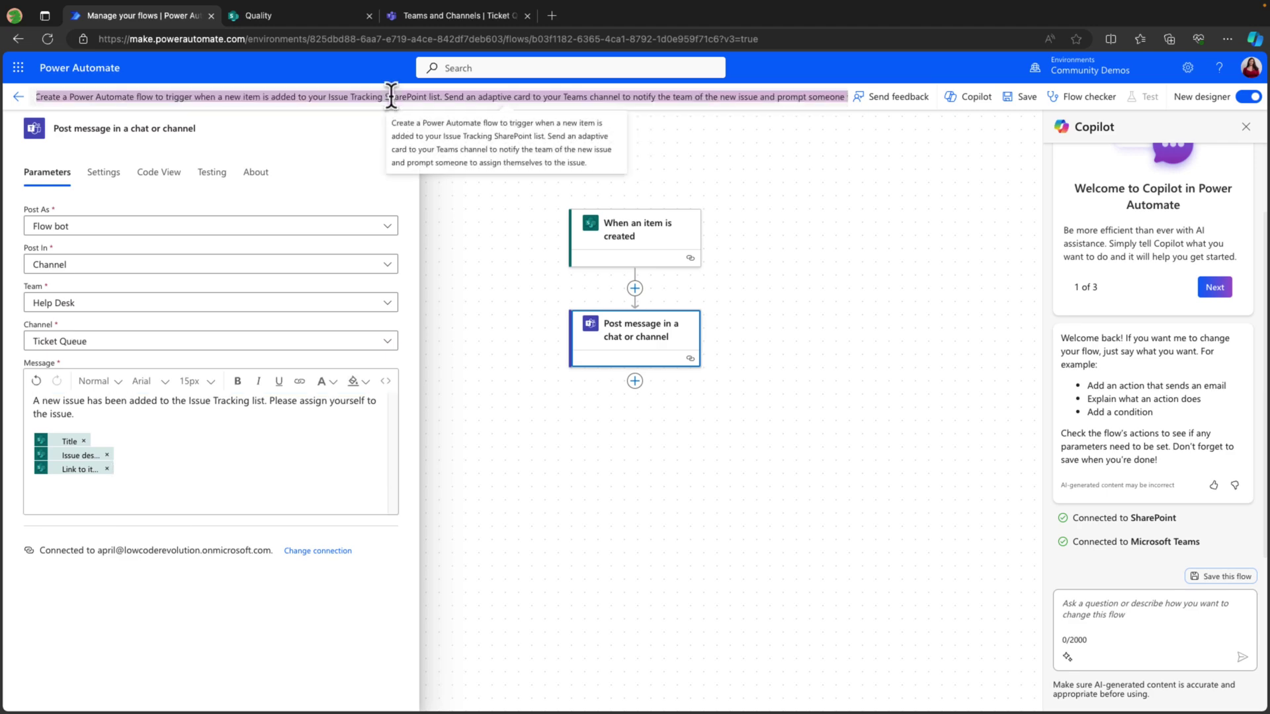
pyautogui.write('IssueTracking')
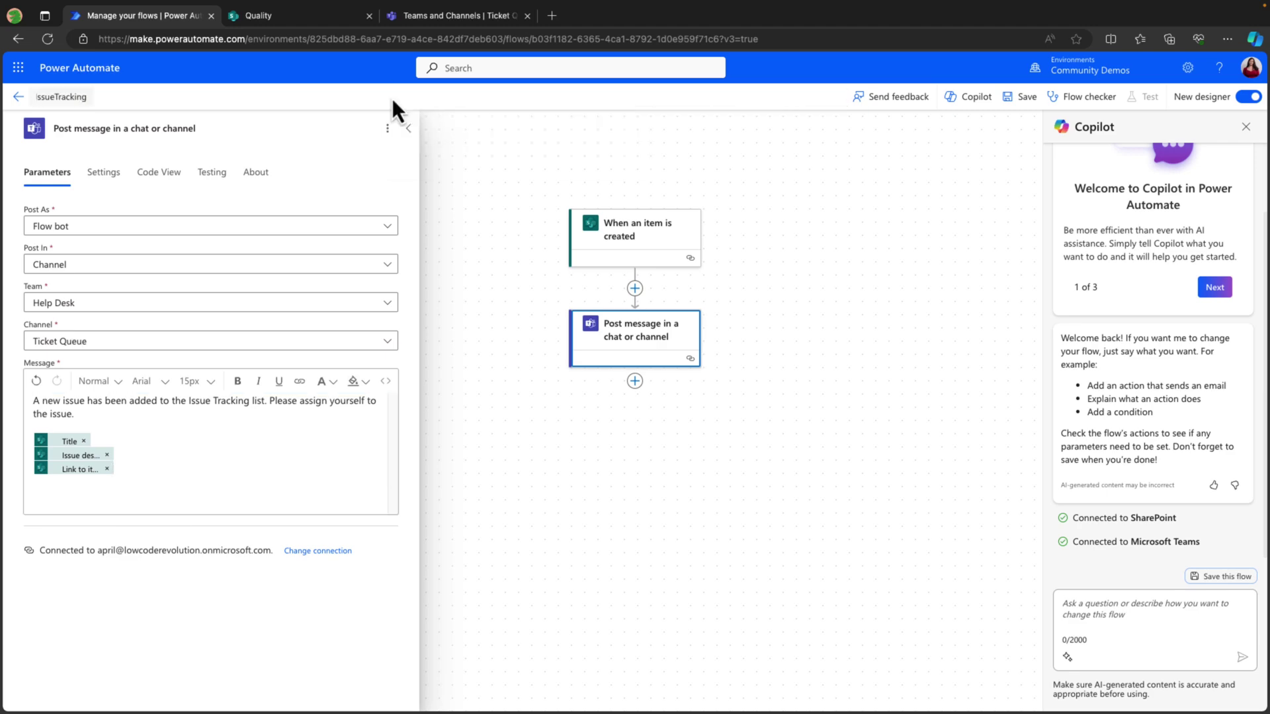
pyautogui.write('Assignment')
# Save the flow, then start a new item in the SharePoint Issue tracker list.
pyautogui.click(1022, 98)
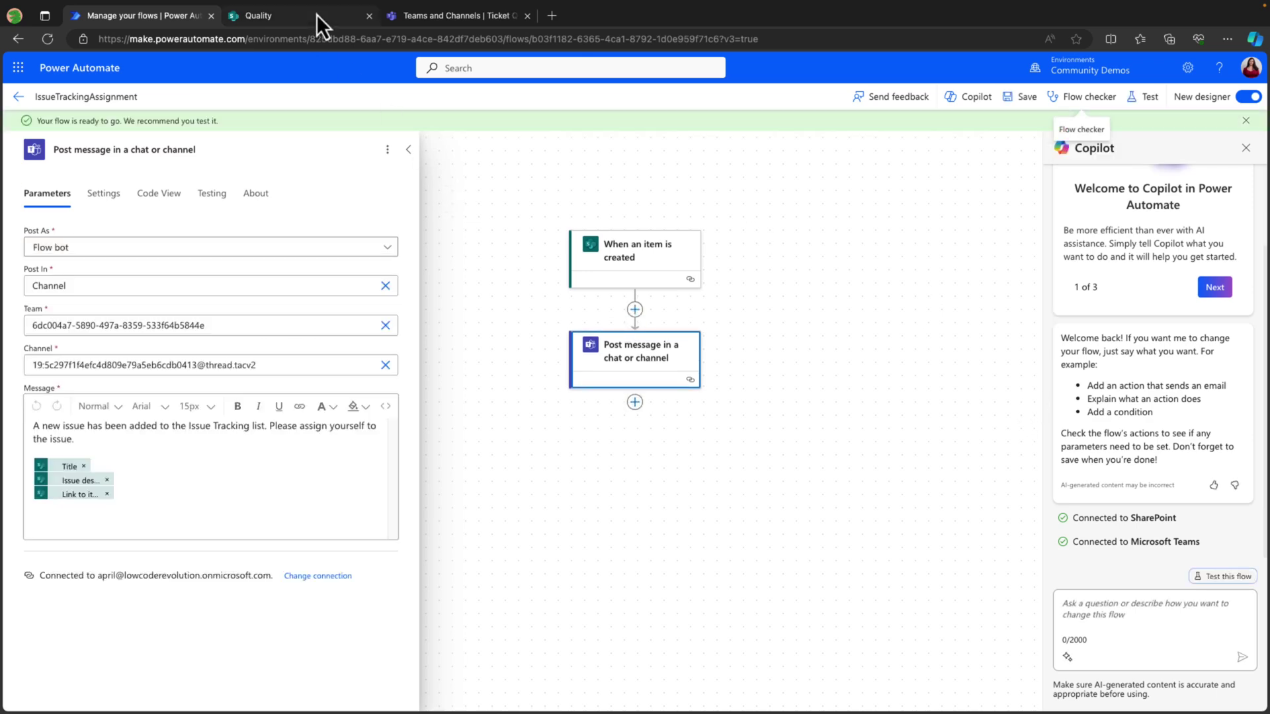
pyautogui.click(316, 15)
pyautogui.click(281, 155)
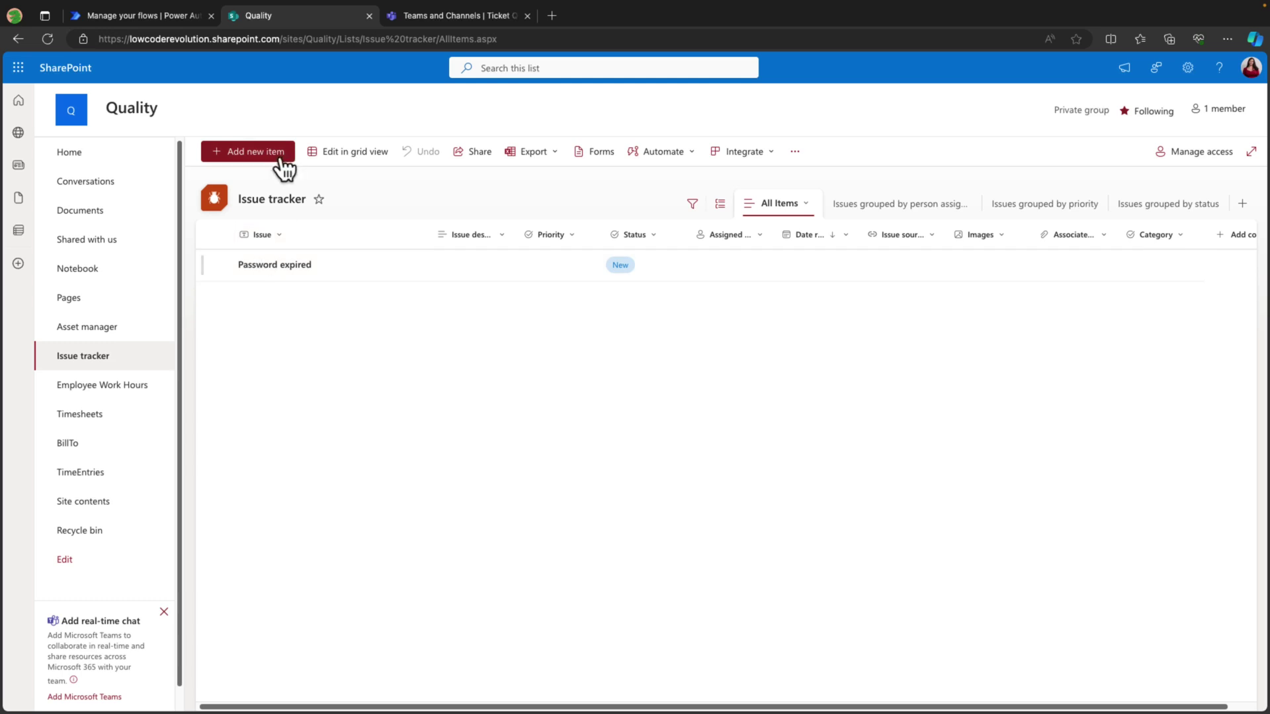
# View the Priority choices for a new issue: Critical, High, Normal and Low.
pyautogui.click(629, 383)
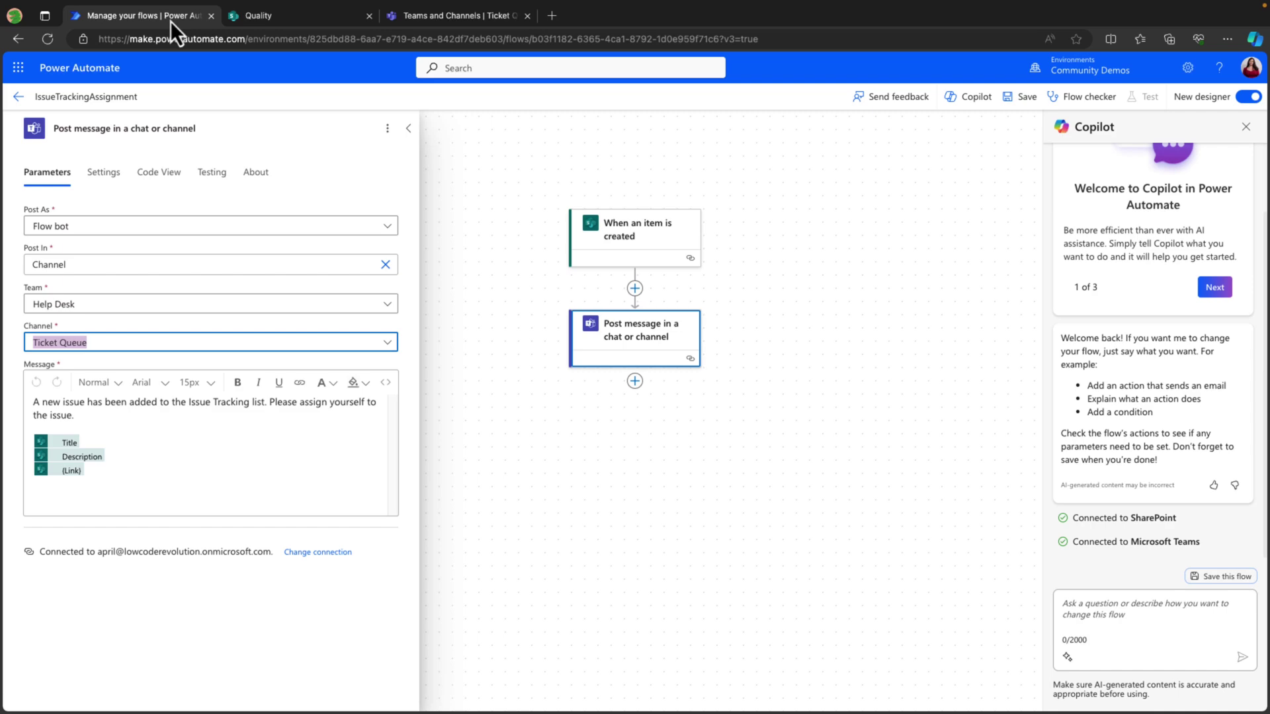
# Ask Copilot to add a Priority = Critical check with another Teams message.
pyautogui.click(1130, 612)
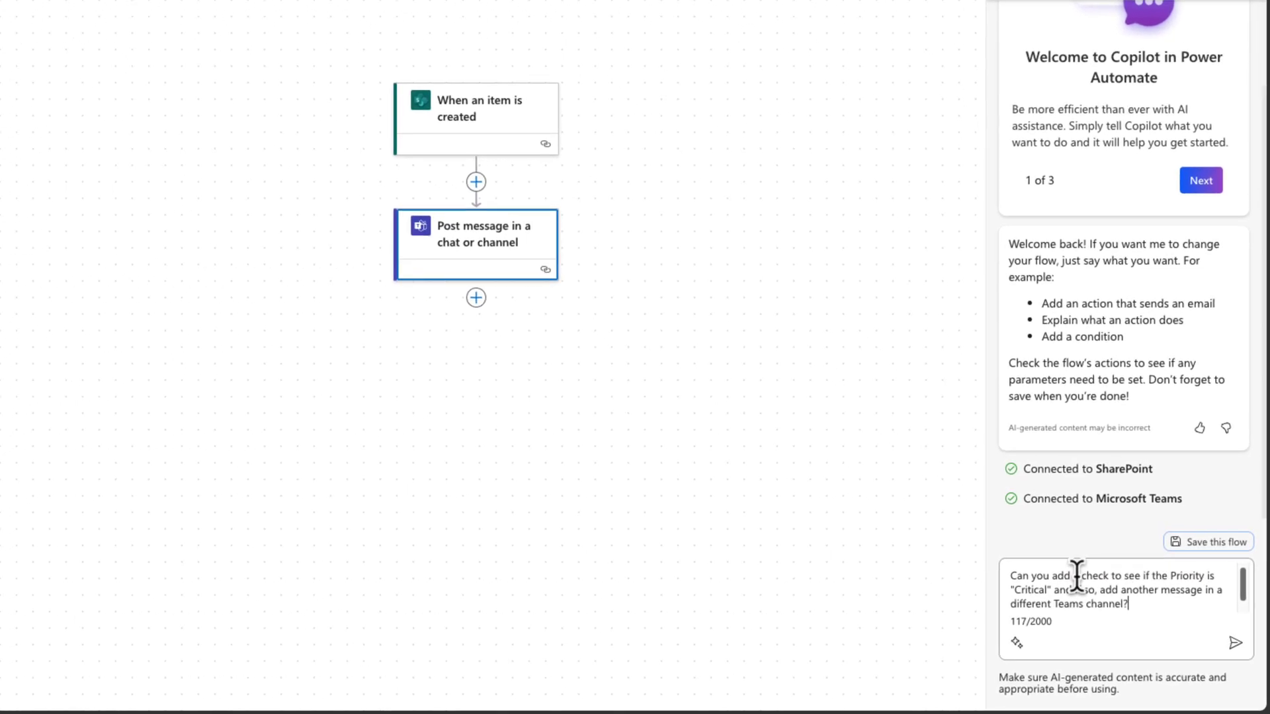
pyautogui.press('Return')
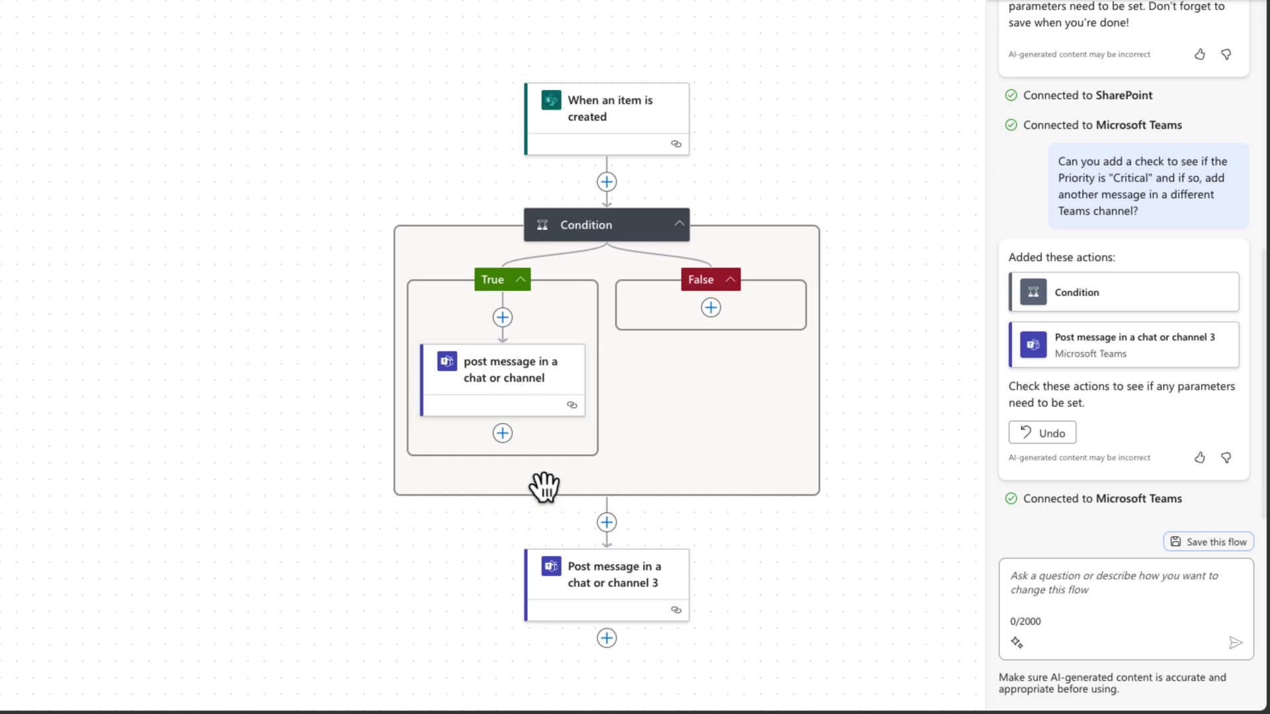
# Move the third Teams post into the False branch and make the condition Priority Value equals Critical.
pyautogui.moveTo(577, 575); pyautogui.dragTo(711, 324)
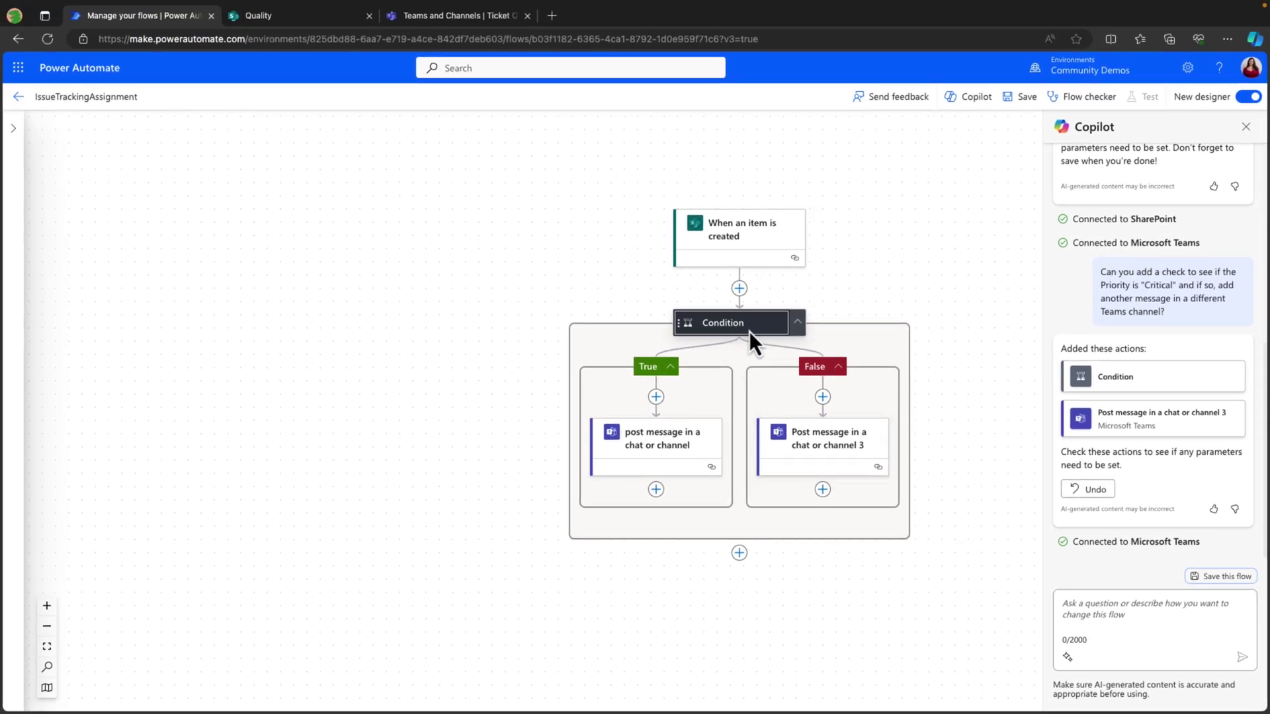
pyautogui.click(749, 332)
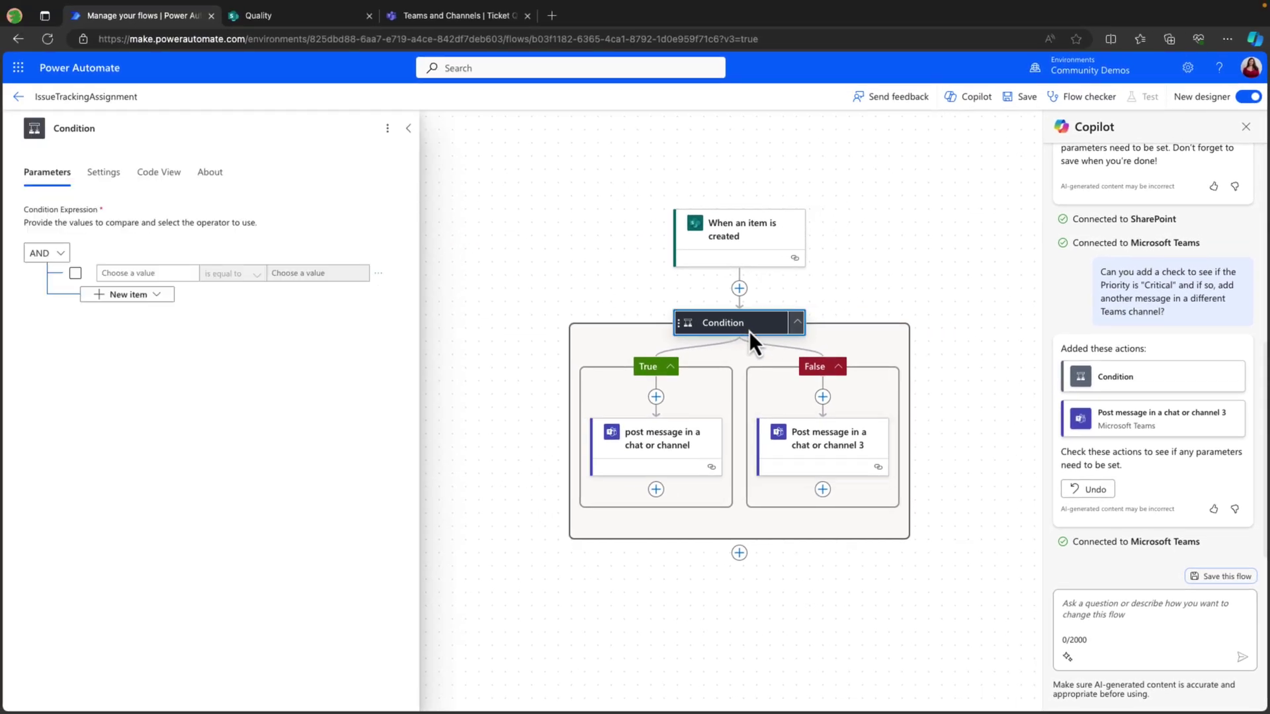
pyautogui.click(161, 272)
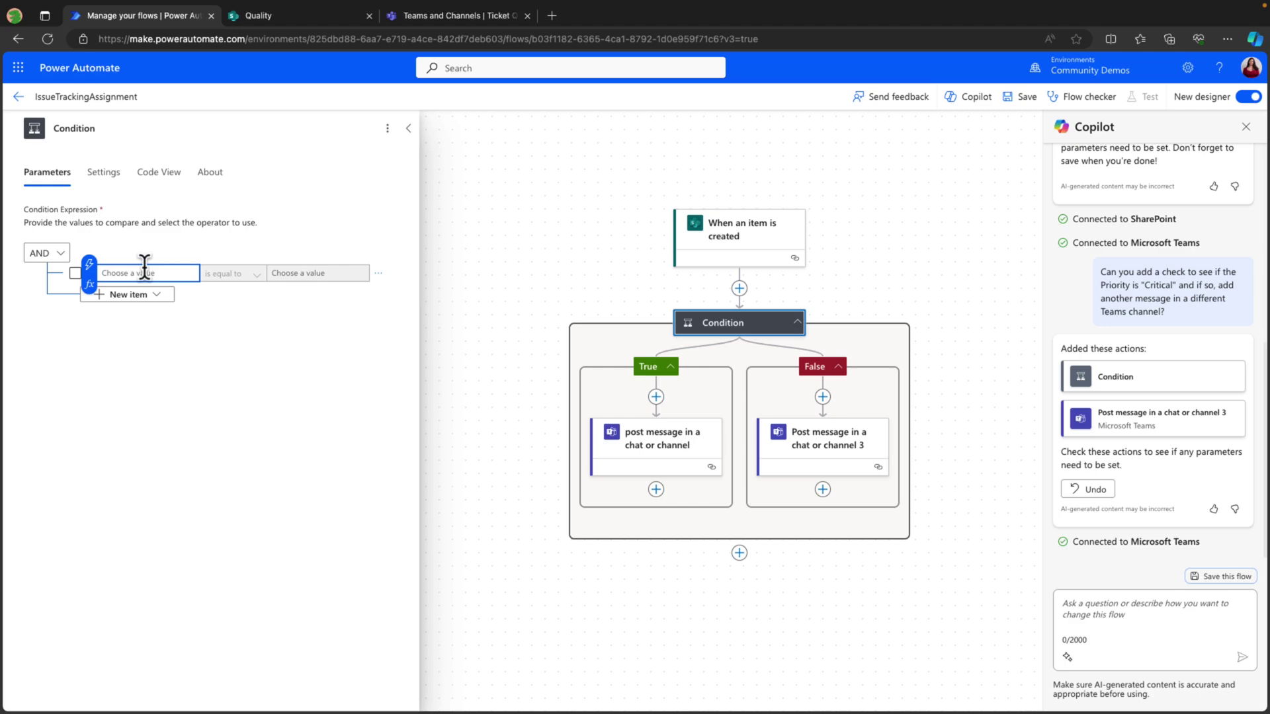
pyautogui.click(91, 267)
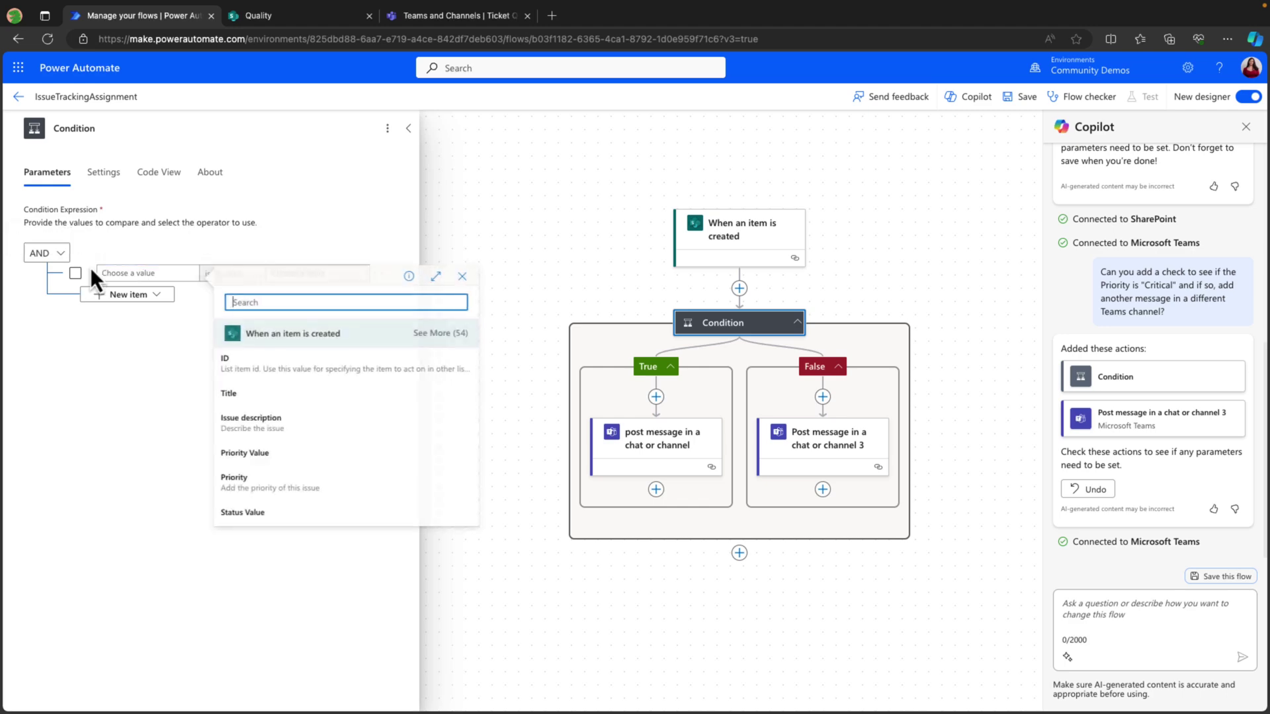
pyautogui.click(288, 456)
pyautogui.click(338, 273)
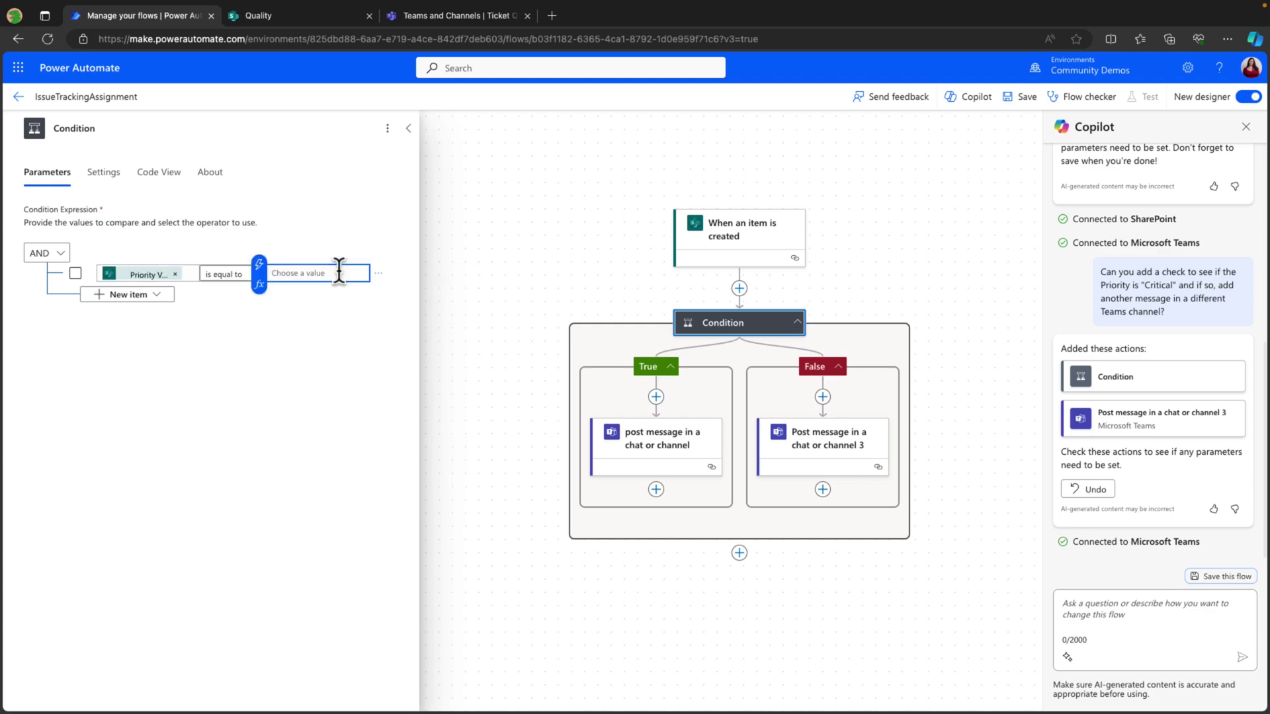
pyautogui.write('Critical')
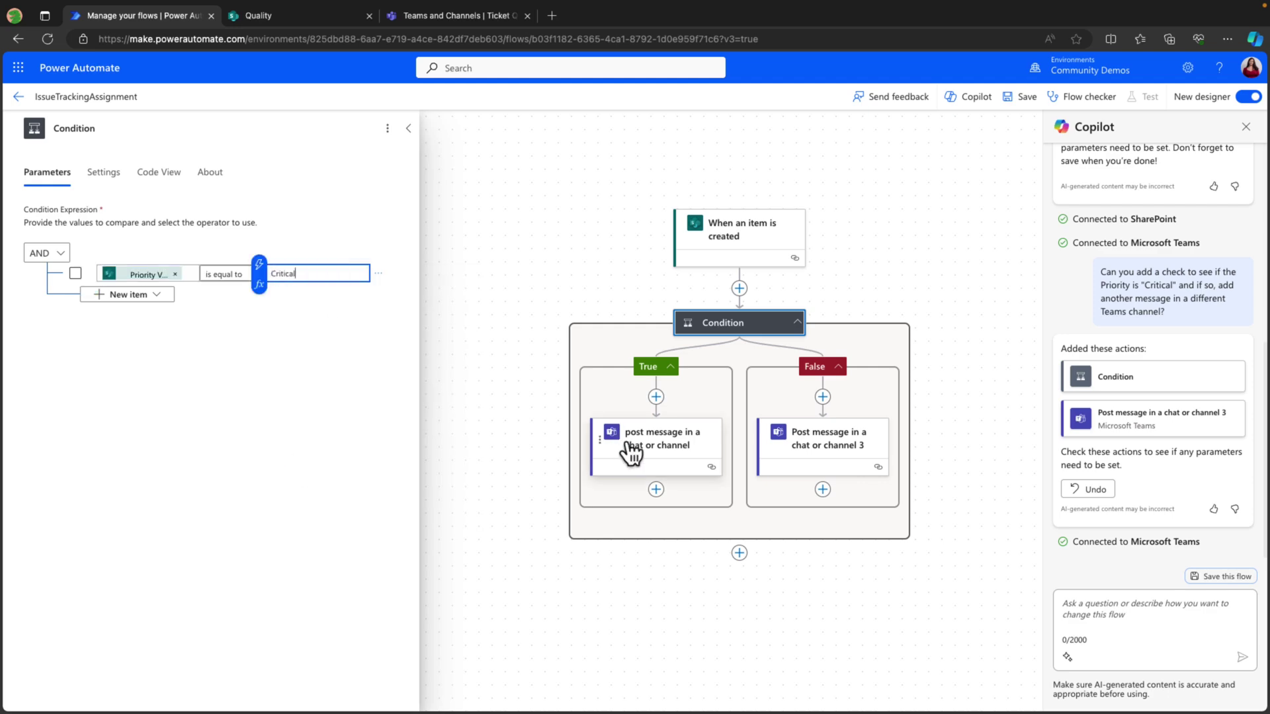
# Send the True-branch post to Help Desk's Critical Tickets channel, appending 'Please assign within 2 hours.'.
pyautogui.click(680, 448)
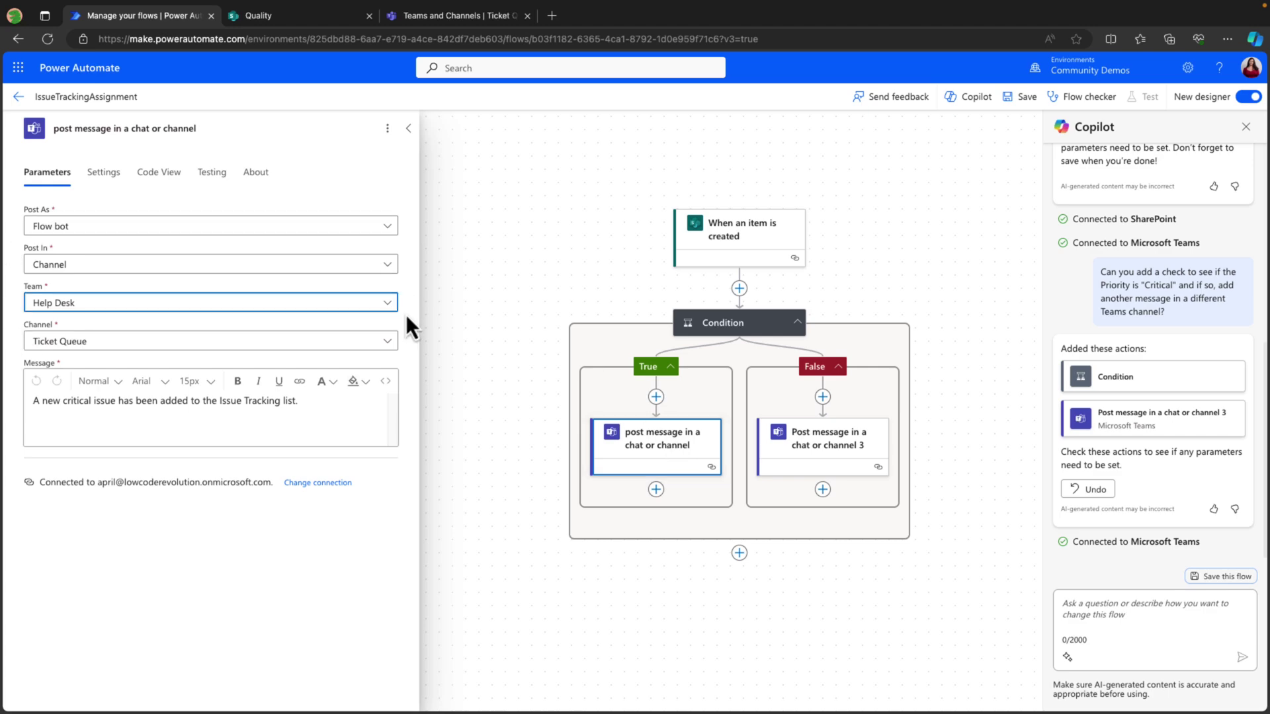
pyautogui.click(391, 350)
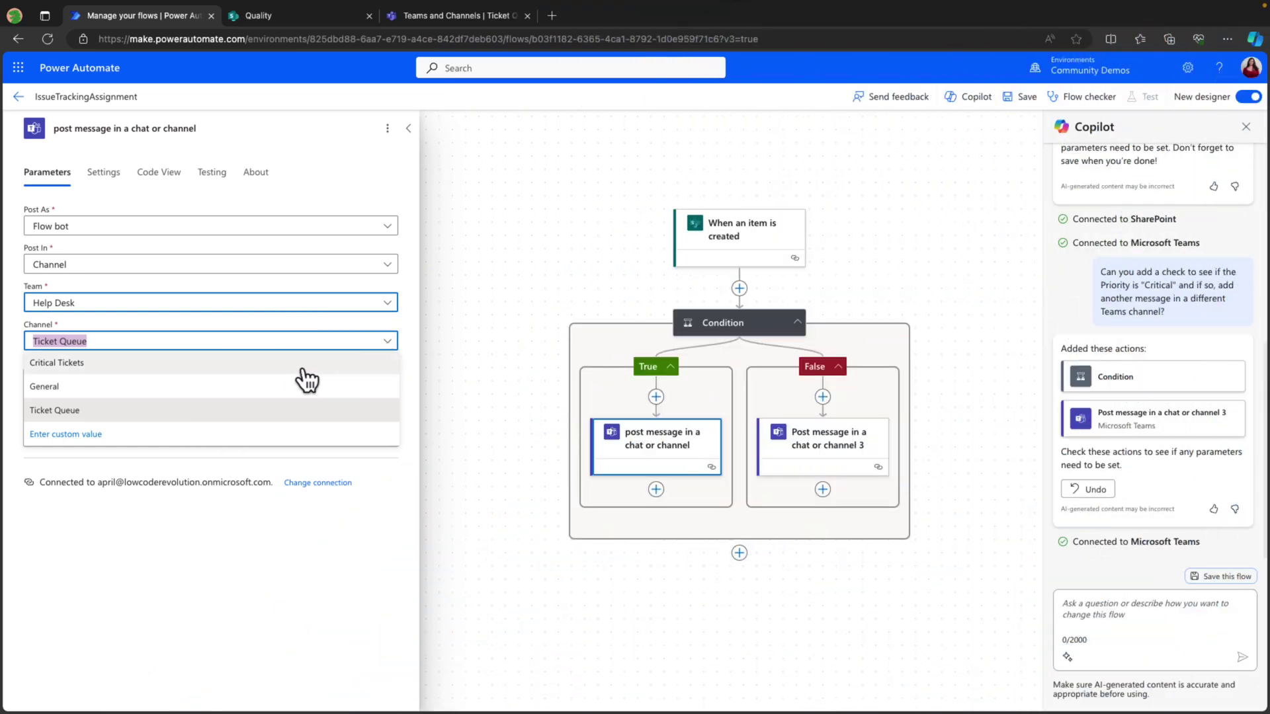
pyautogui.click(302, 364)
pyautogui.click(320, 404)
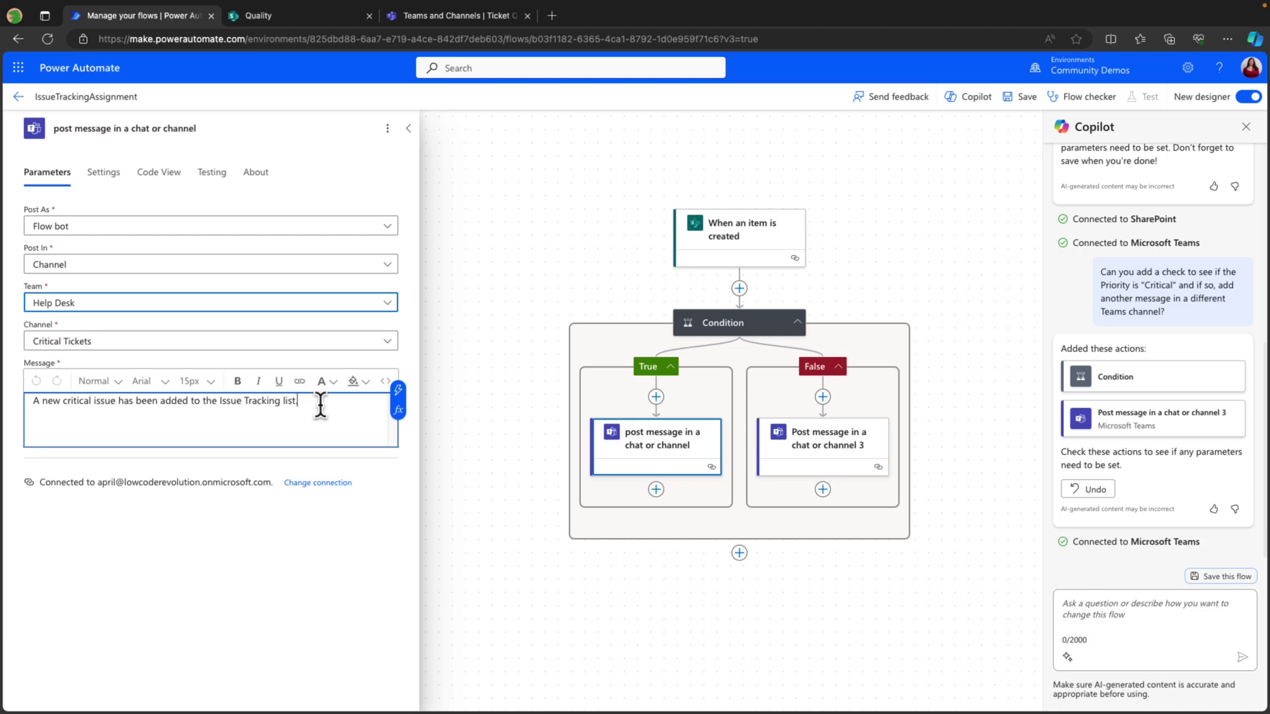
pyautogui.write('Please assign within 2 hours.')
pyautogui.press('Return')
pyautogui.press('Return')
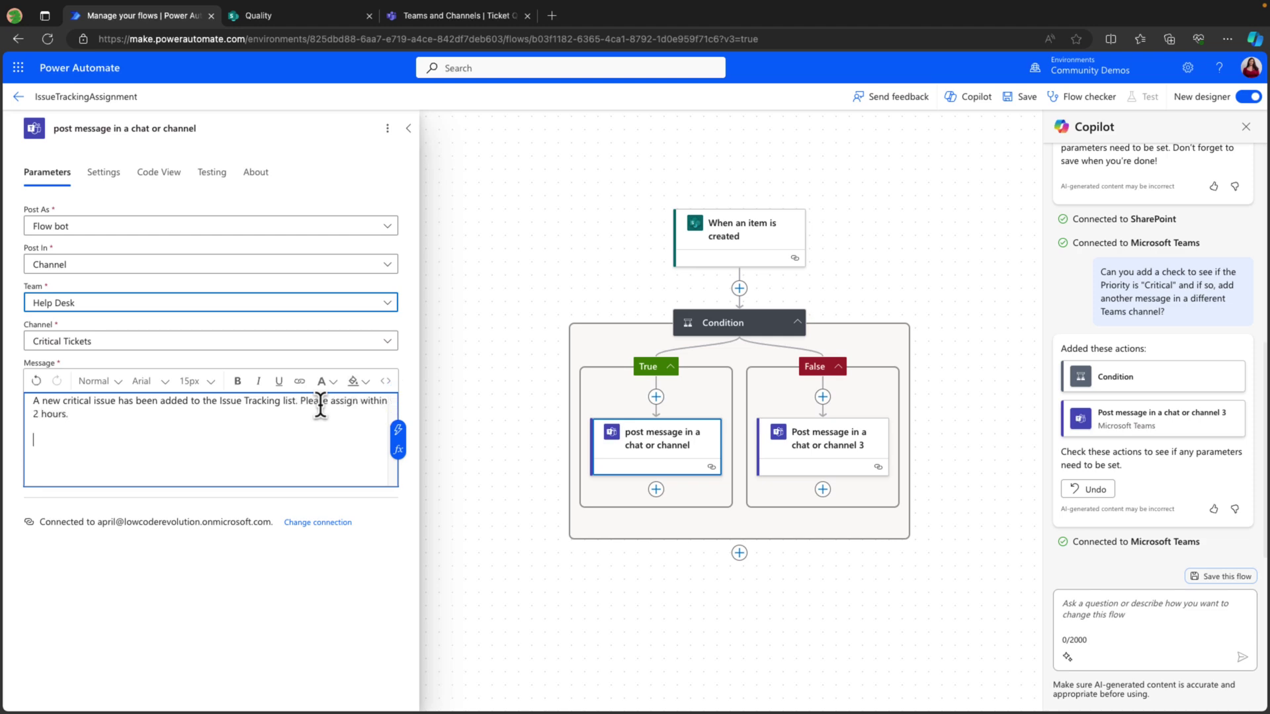
# Insert the issue Title and the Link to item into the critical message.
pyautogui.click(398, 430)
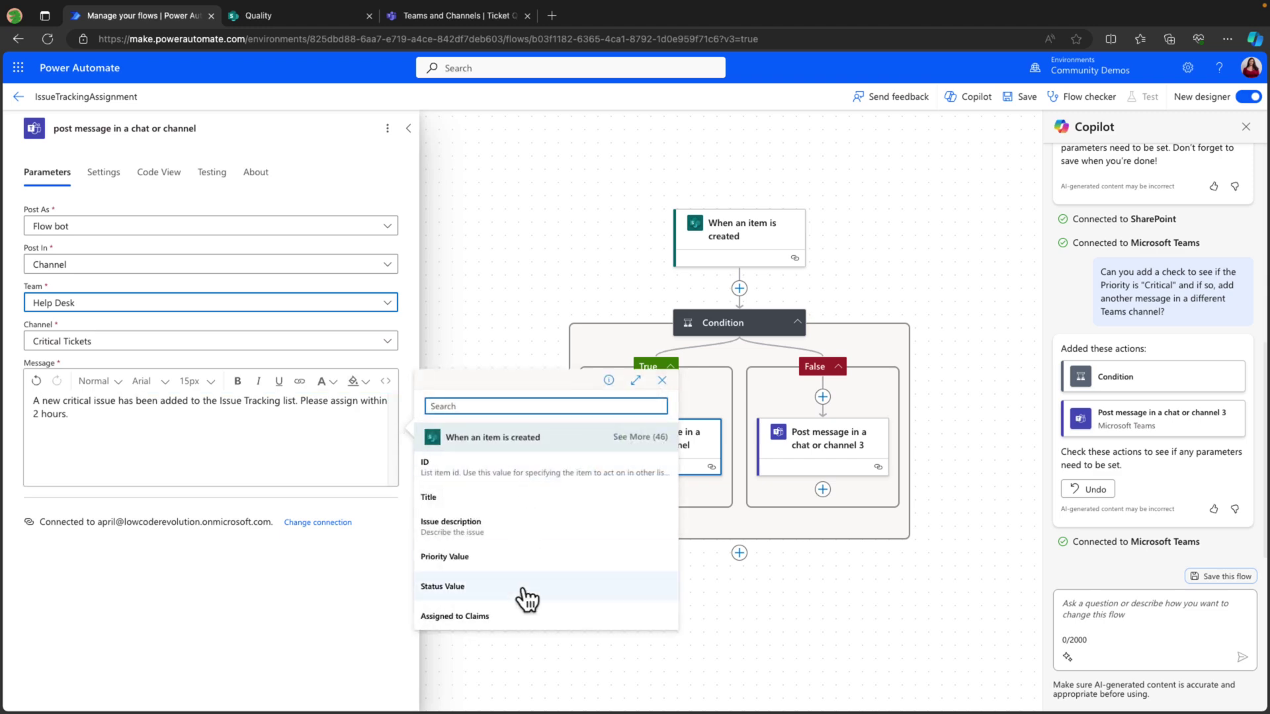
pyautogui.click(463, 503)
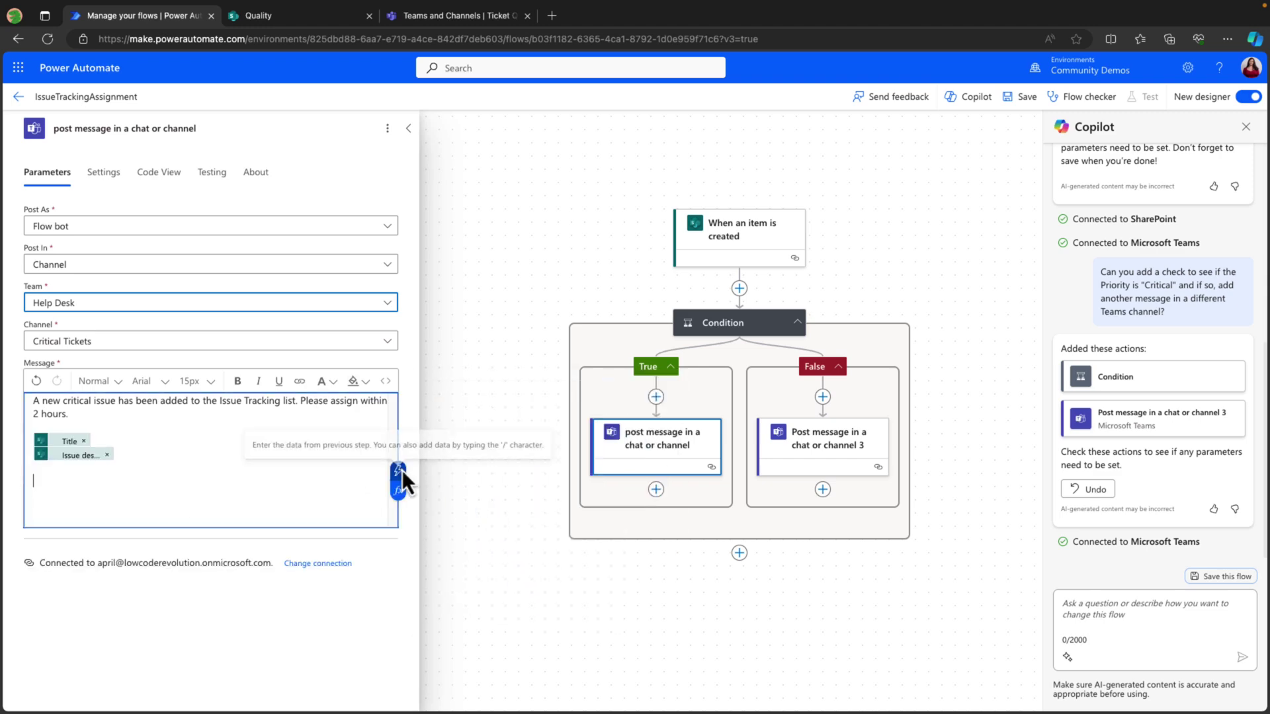
pyautogui.click(402, 471)
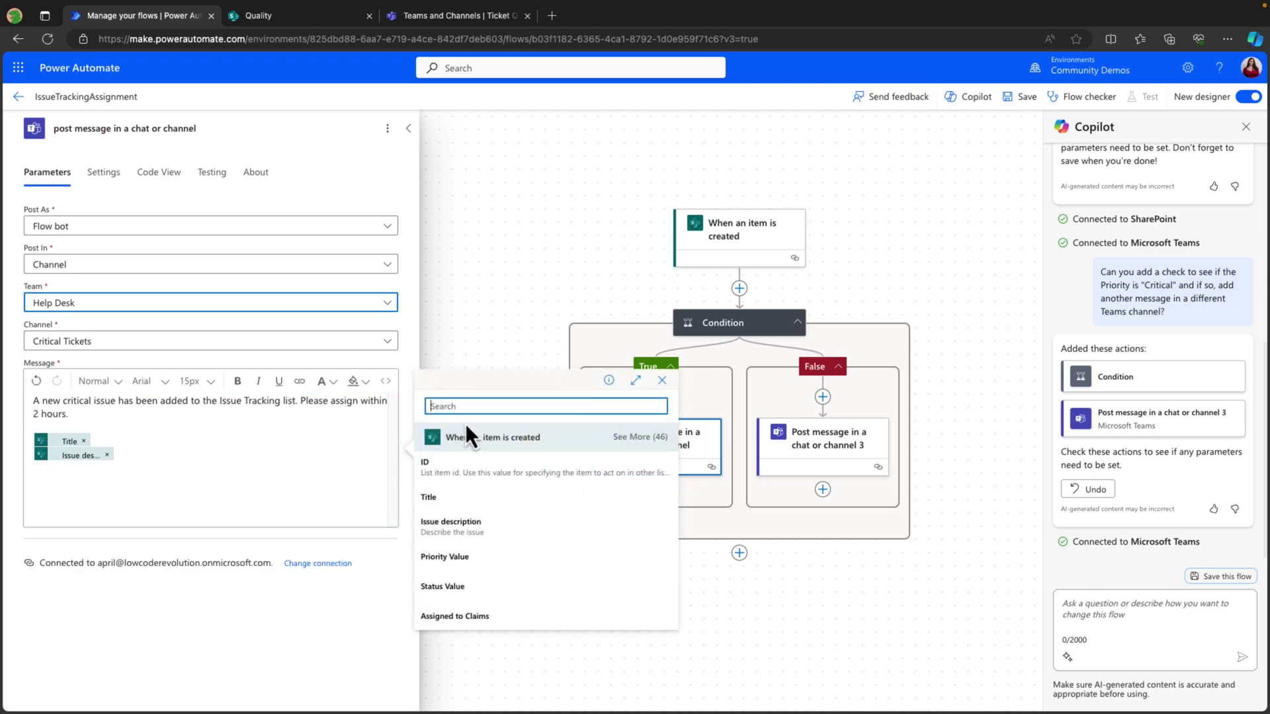
pyautogui.write('link')
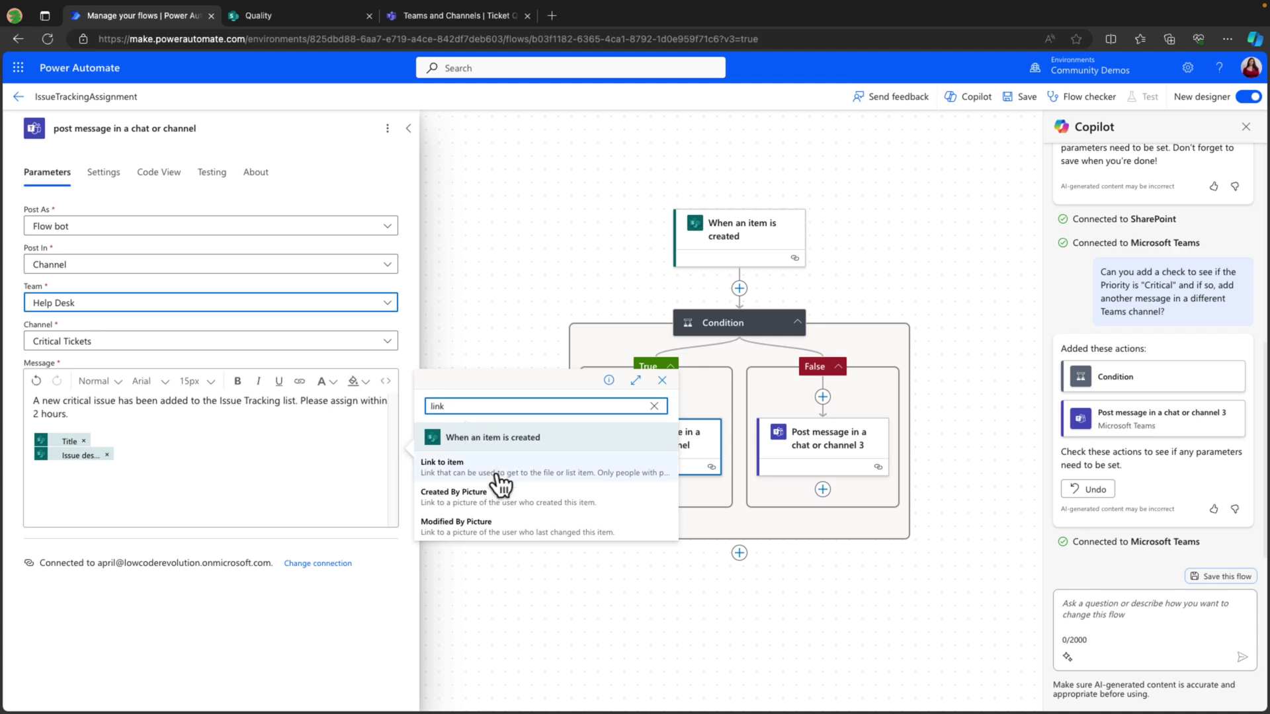
pyautogui.click(463, 467)
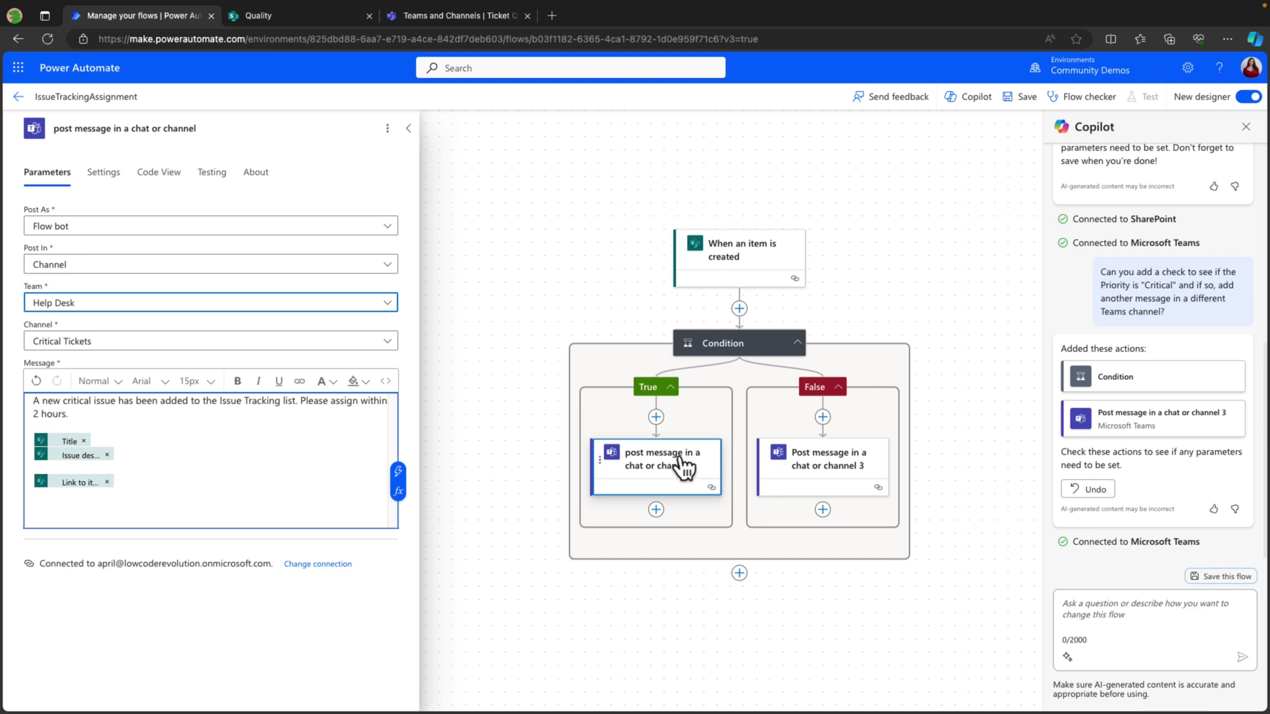
# Save the flow and start a manual test, then switch to the SharePoint list.
pyautogui.click(1223, 576)
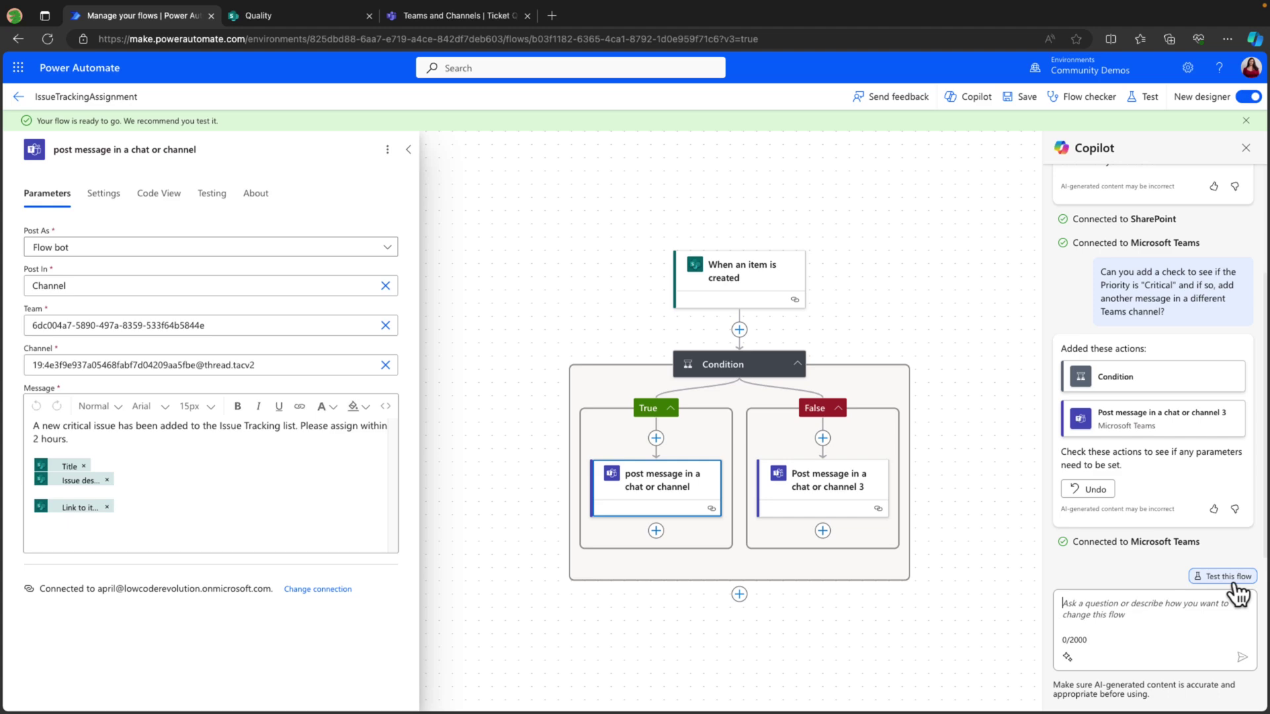
pyautogui.click(1234, 579)
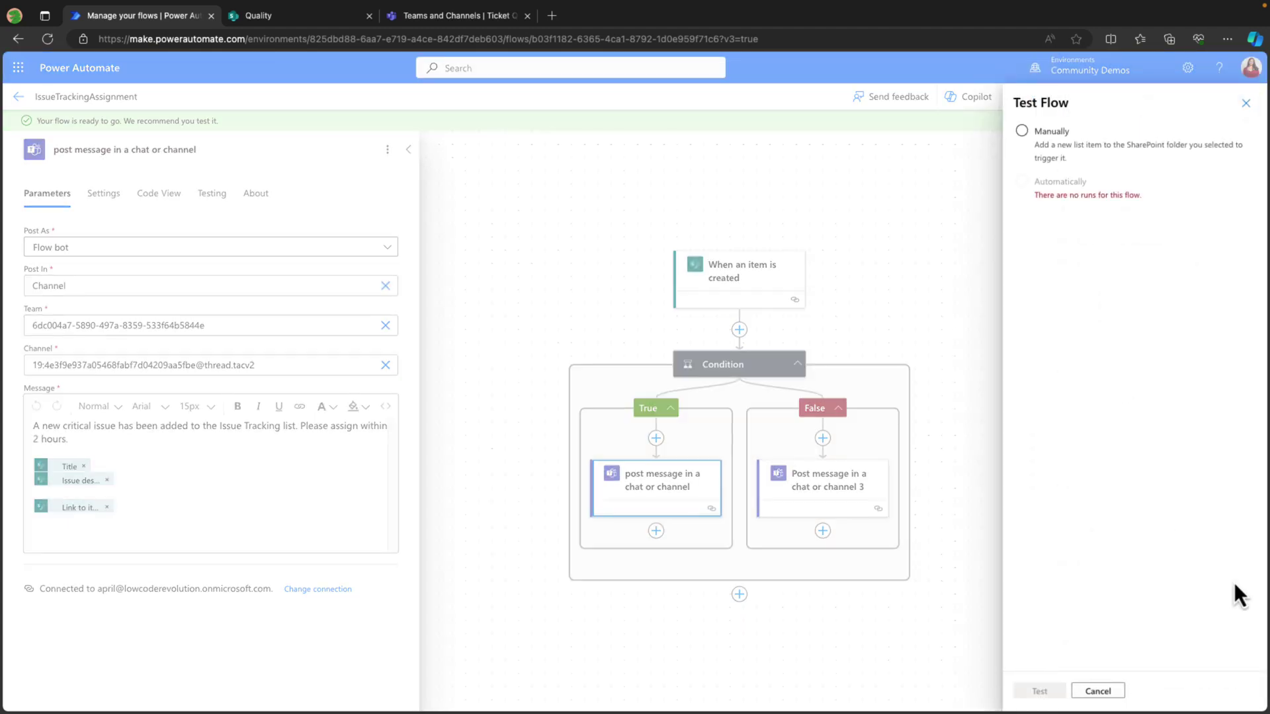
pyautogui.click(1023, 131)
pyautogui.click(1051, 690)
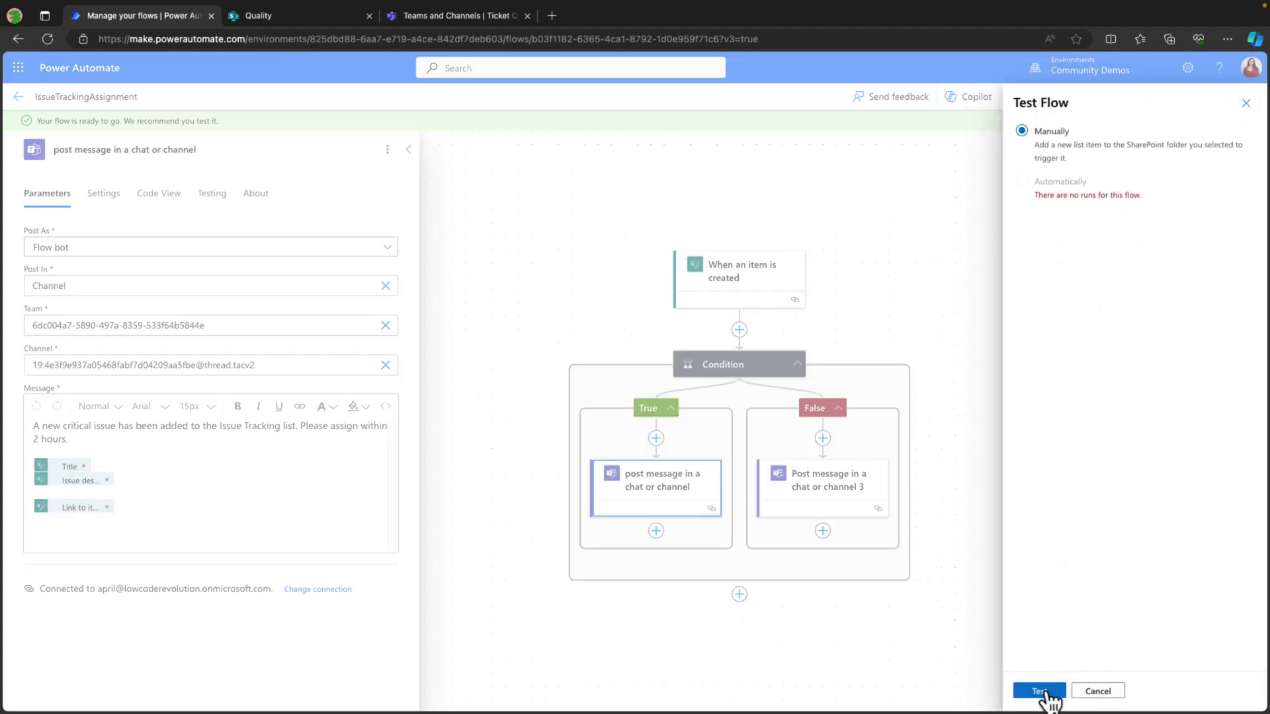
pyautogui.click(316, 26)
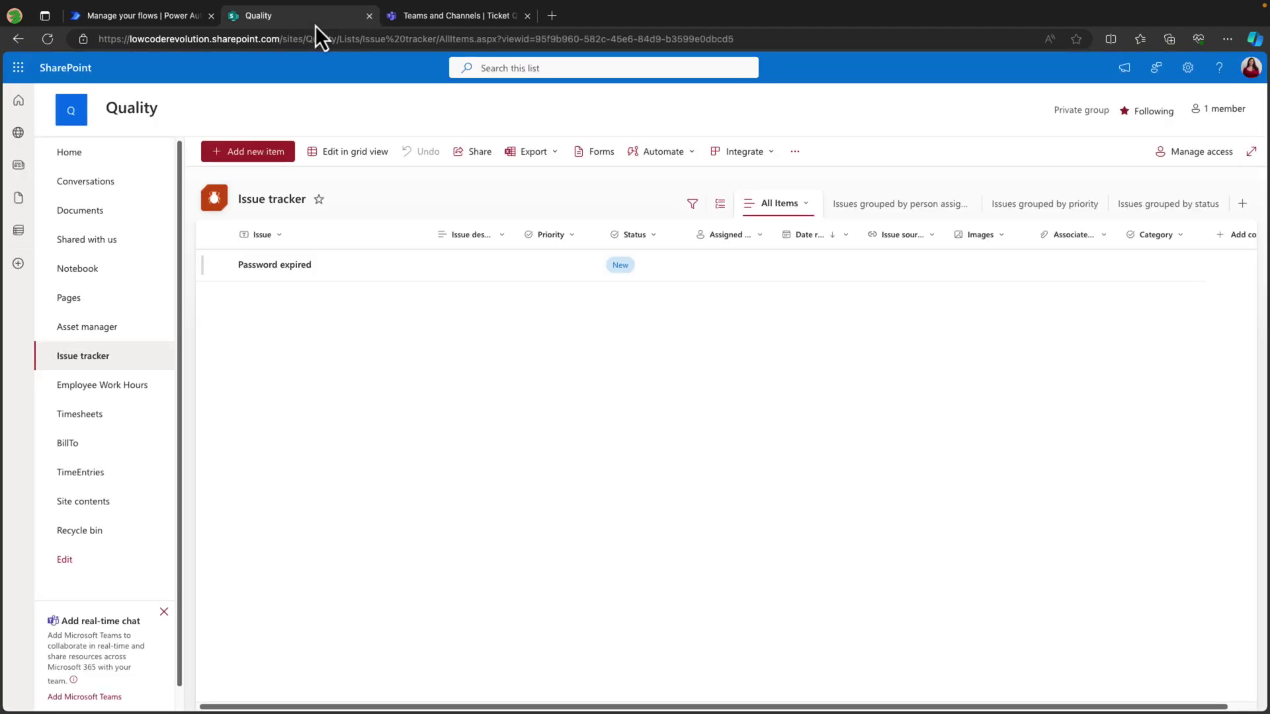
# Save a Critical issue 'Just testing' described 'testing this to see if it works'.
pyautogui.click(276, 158)
pyautogui.write('Just ')
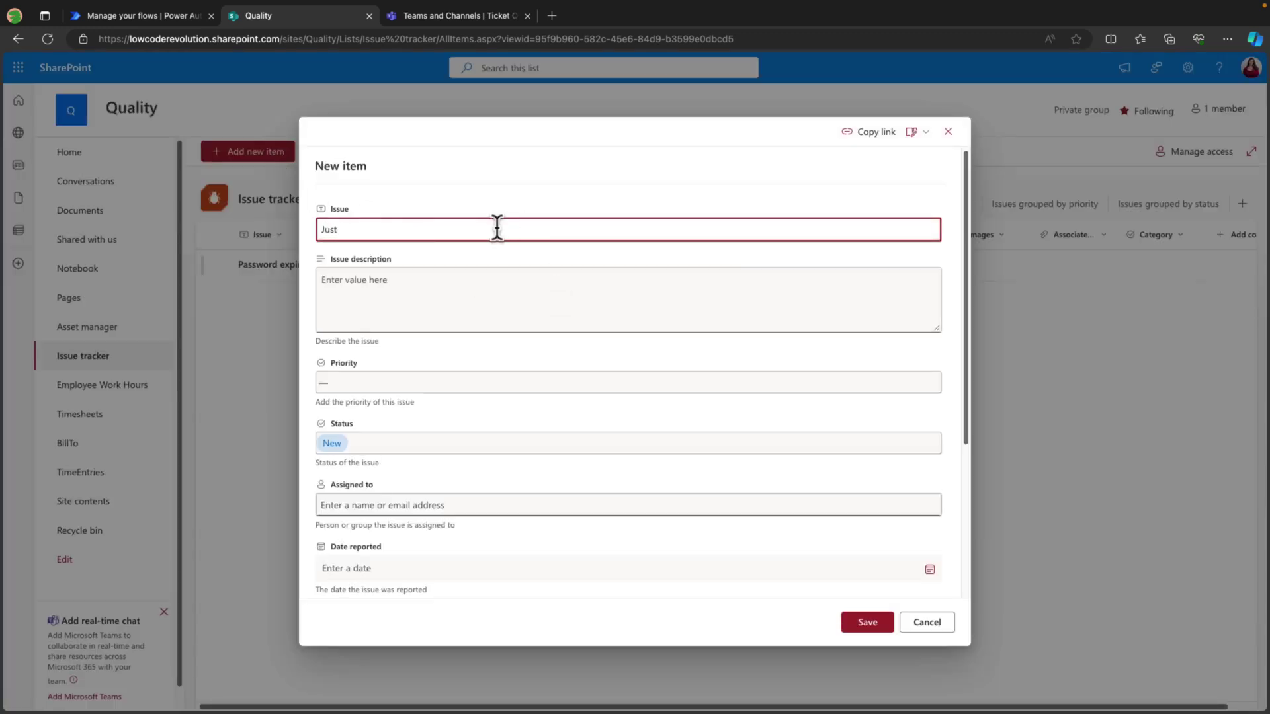
pyautogui.write('testing')
pyautogui.press('Tab')
pyautogui.write('testing this to see if it works')
pyautogui.click(500, 382)
pyautogui.click(487, 416)
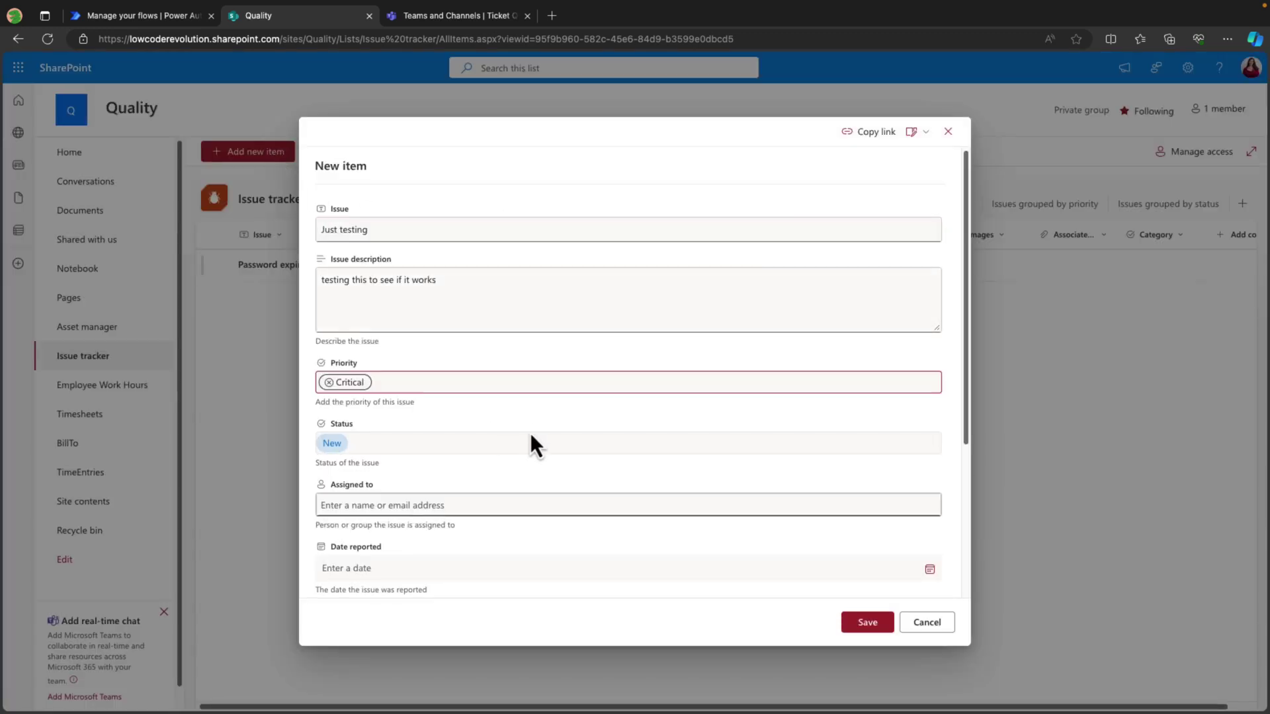
pyautogui.scroll(-4, 547, 416)
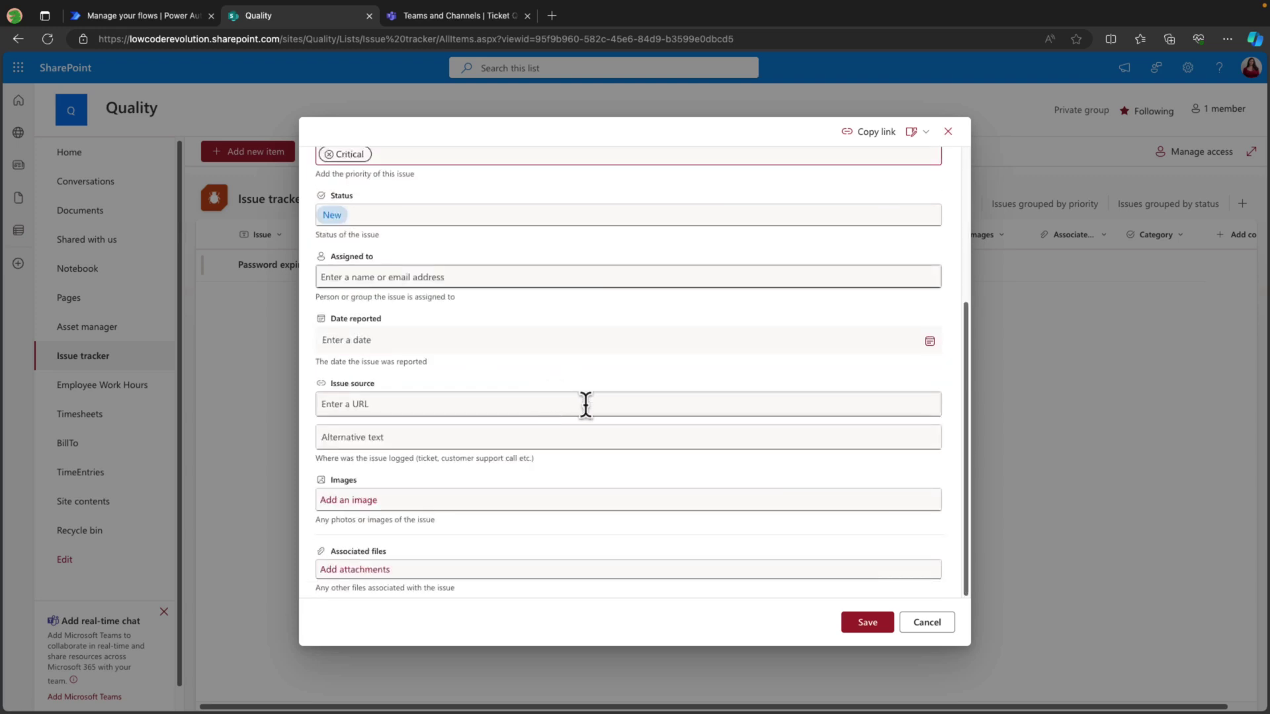
pyautogui.click(867, 622)
pyautogui.click(128, 26)
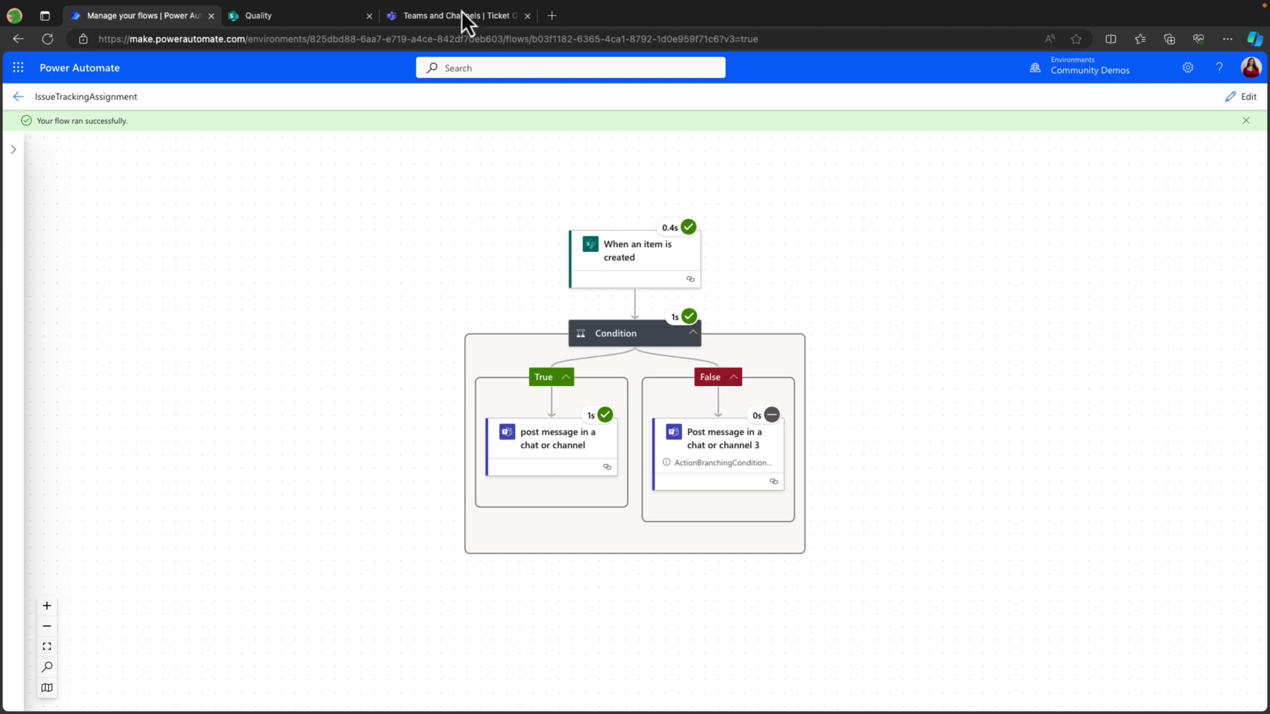
pyautogui.click(436, 22)
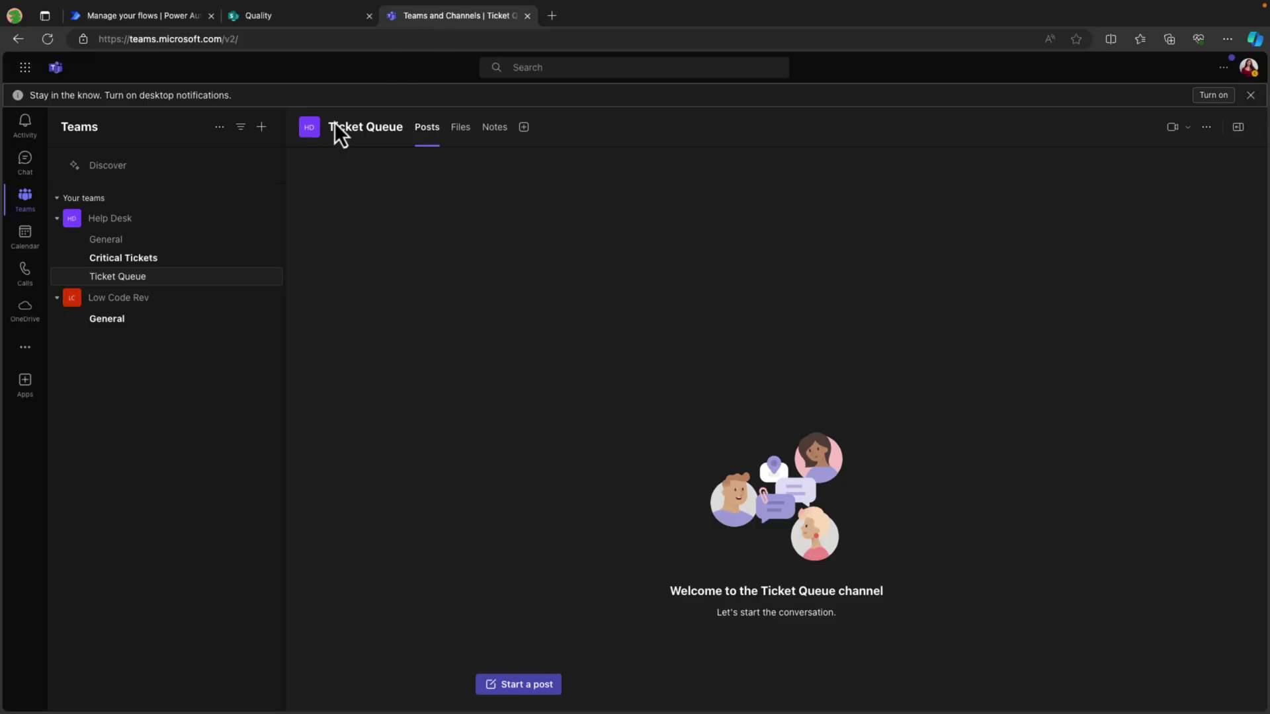
# Open the Critical Tickets channel and highlight the new post's long raw link.
pyautogui.click(157, 260)
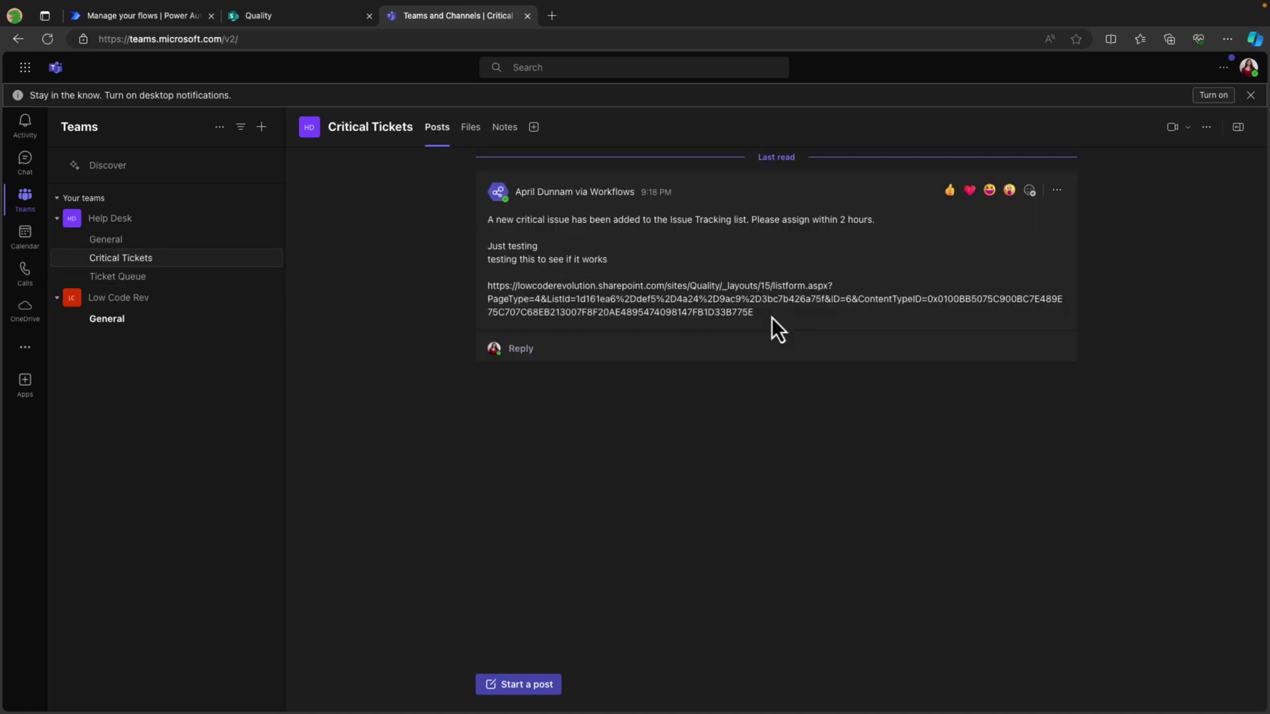
pyautogui.moveTo(664, 298); pyautogui.dragTo(776, 311)
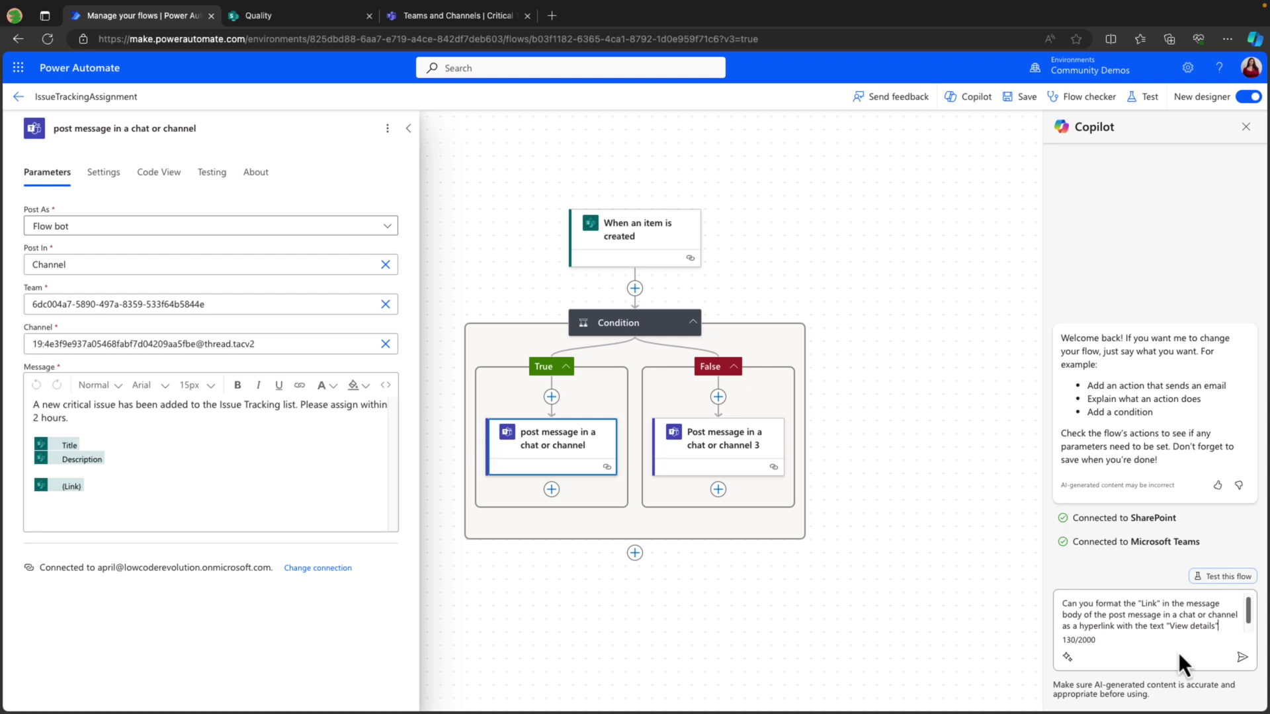
# Have Copilot turn the message link into a 'View details' hyperlink, then save the flow.
pyautogui.click(1242, 658)
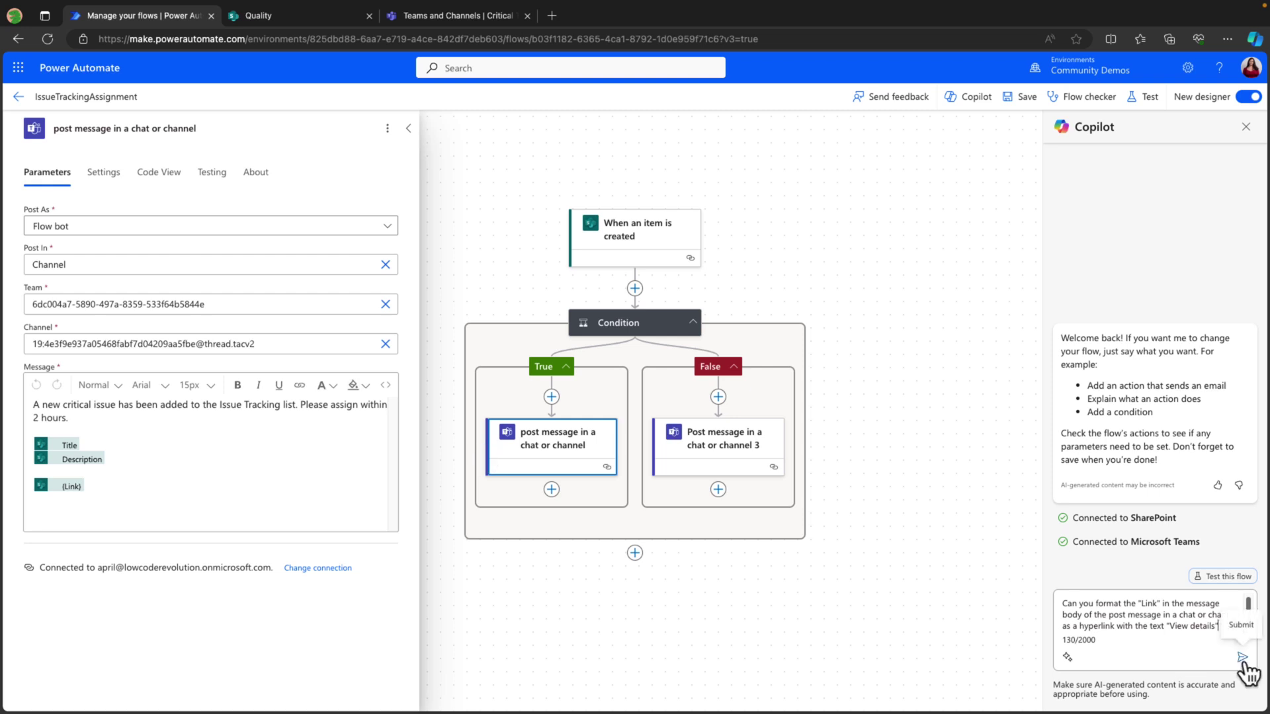
pyautogui.click(564, 440)
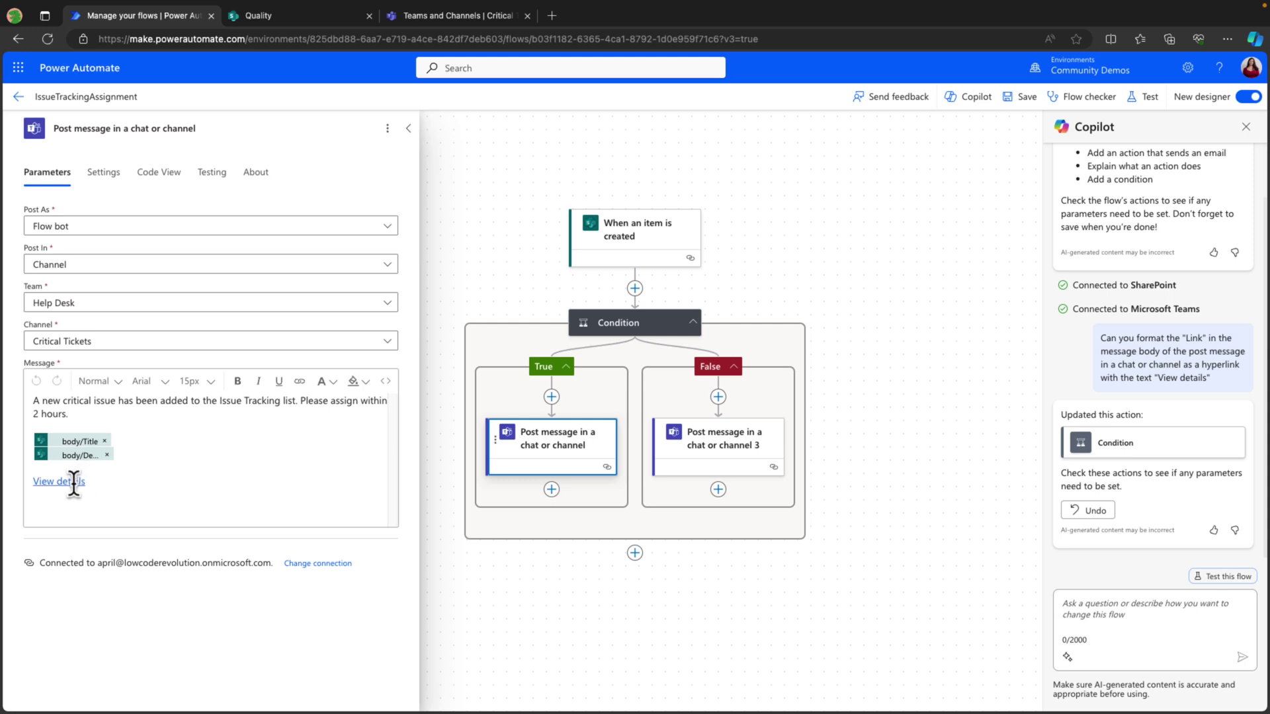
pyautogui.click(1019, 96)
# Retest the flow using the earlier successful run as its trigger.
pyautogui.click(1241, 579)
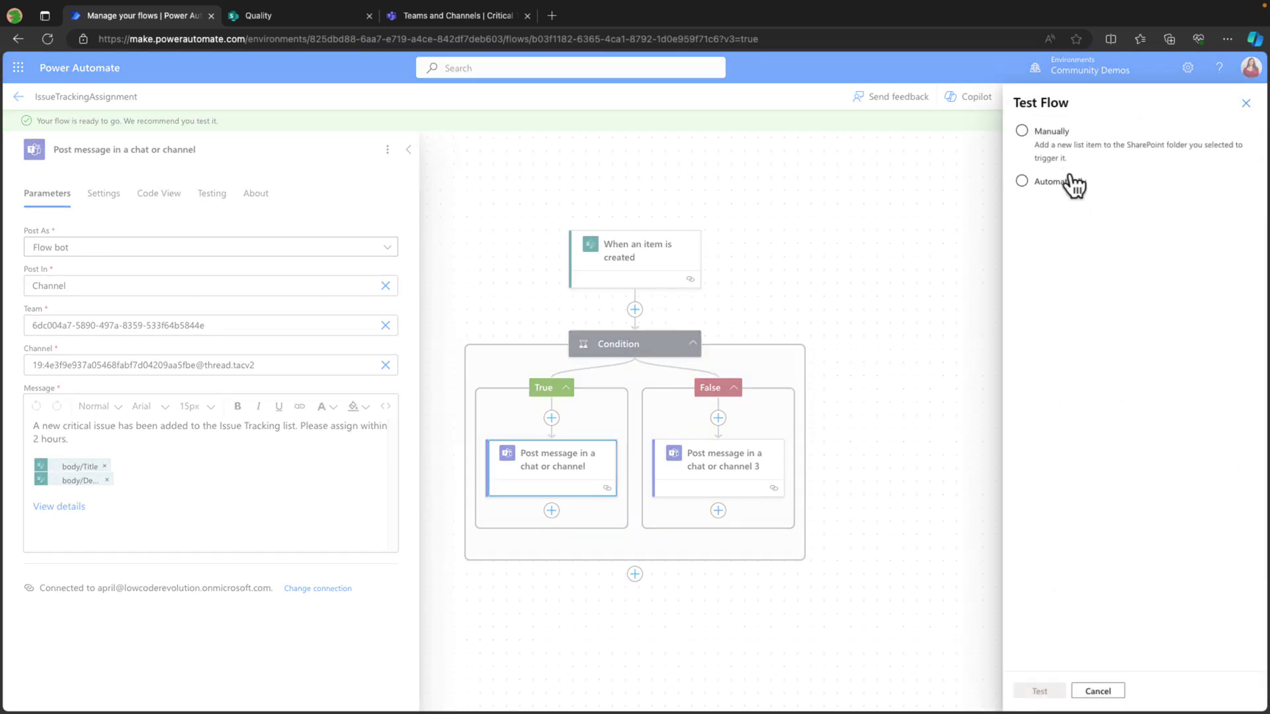
pyautogui.click(1022, 182)
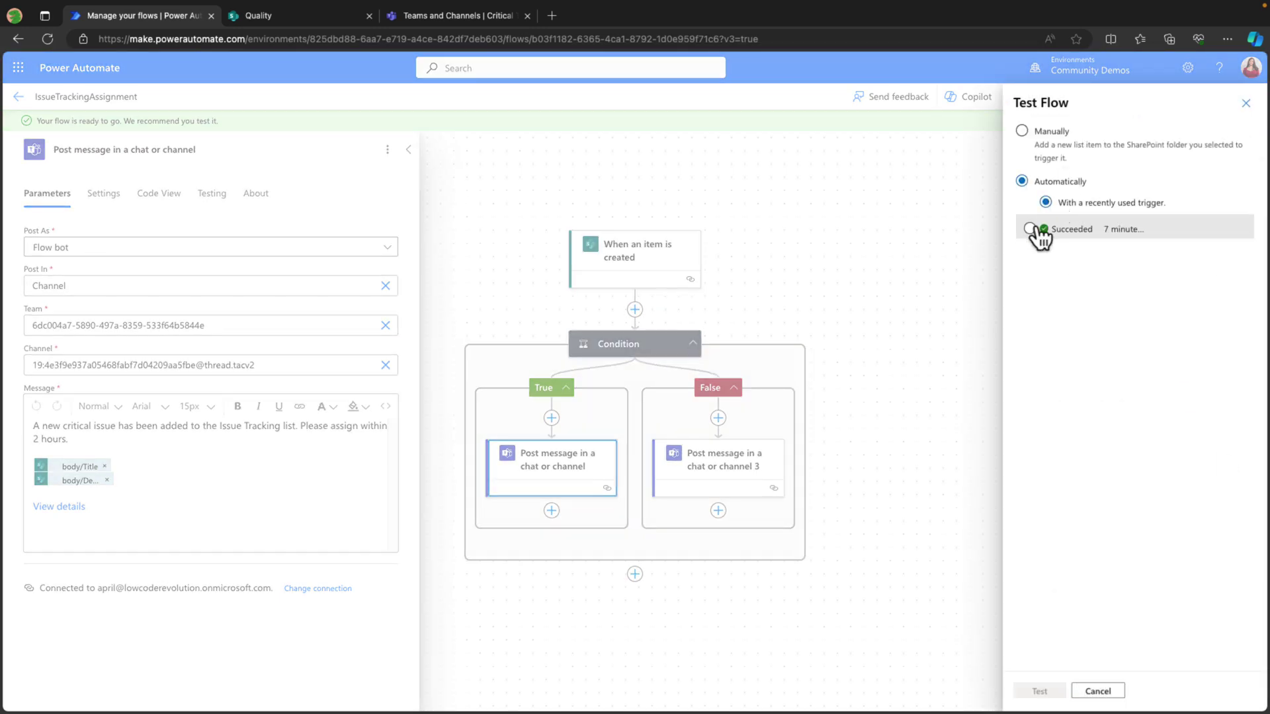
pyautogui.click(1025, 229)
pyautogui.click(1041, 692)
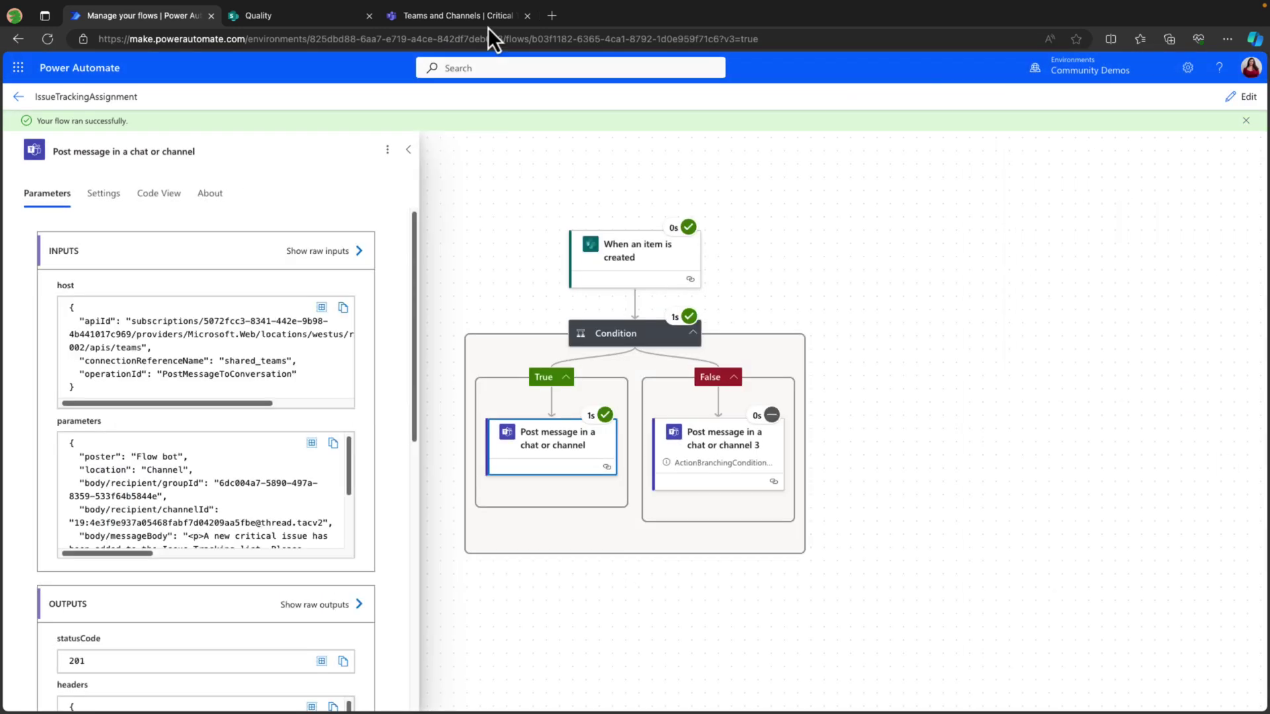
pyautogui.click(469, 16)
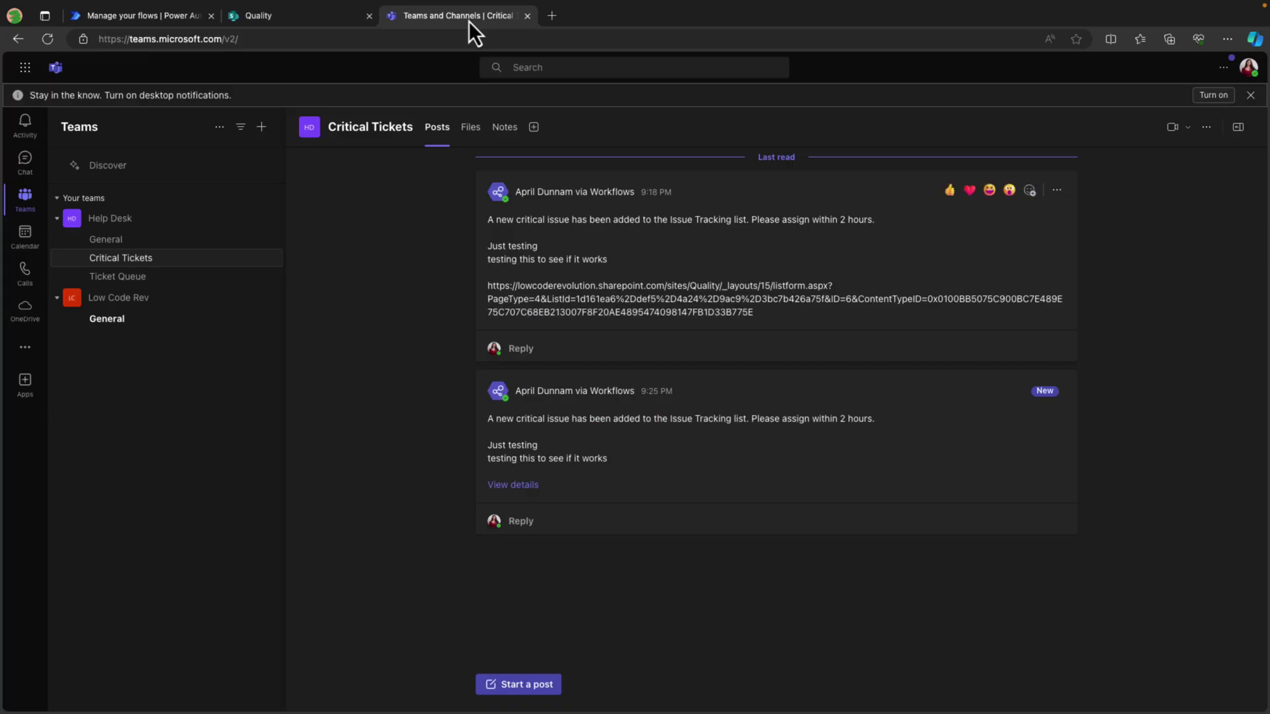
# Follow the newest post's 'View details' link to the 'Just testing' issue.
pyautogui.click(530, 493)
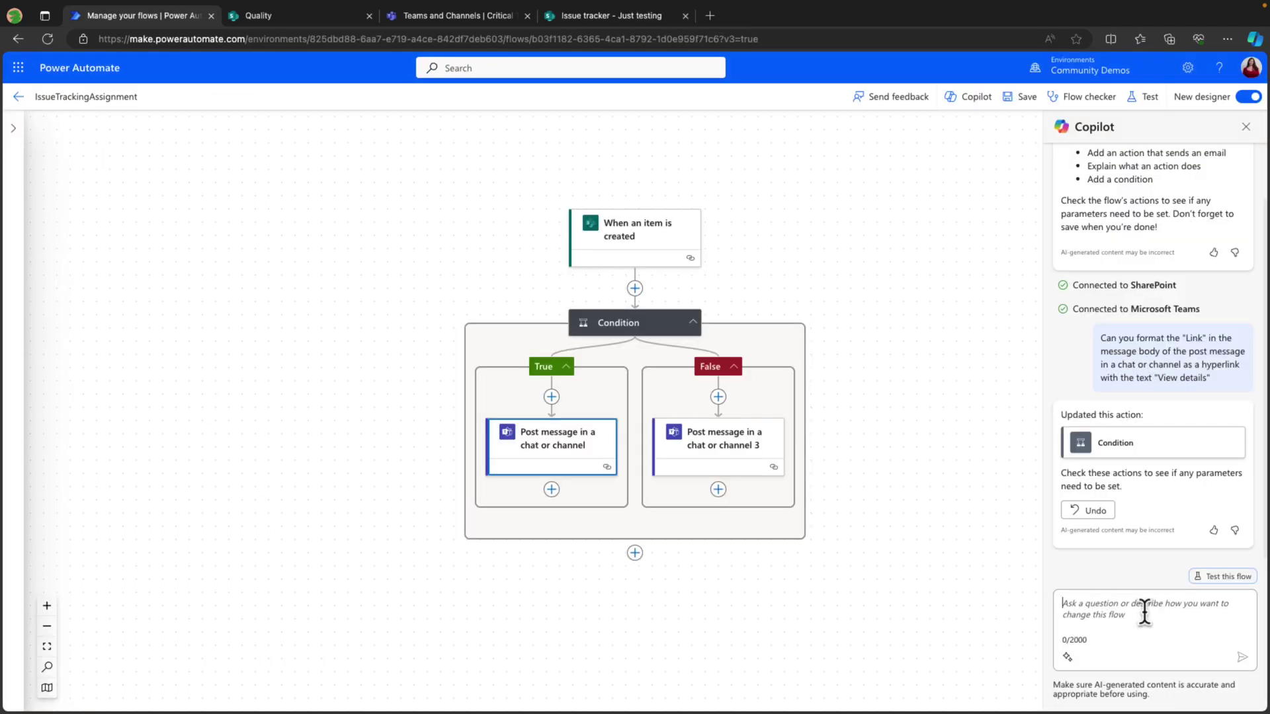
# Ask Copilot 'Explain what this flow does?'.
pyautogui.write('Explain what this f')
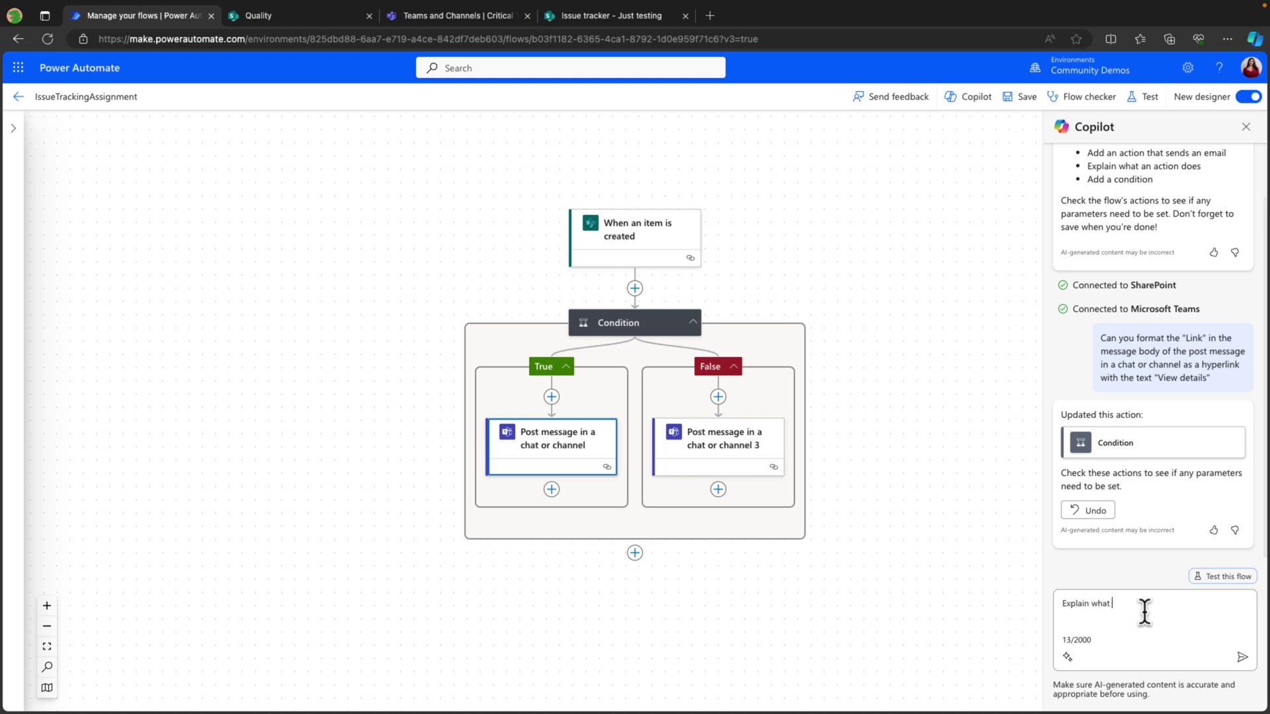
pyautogui.write('low does?')
pyautogui.press('Return')
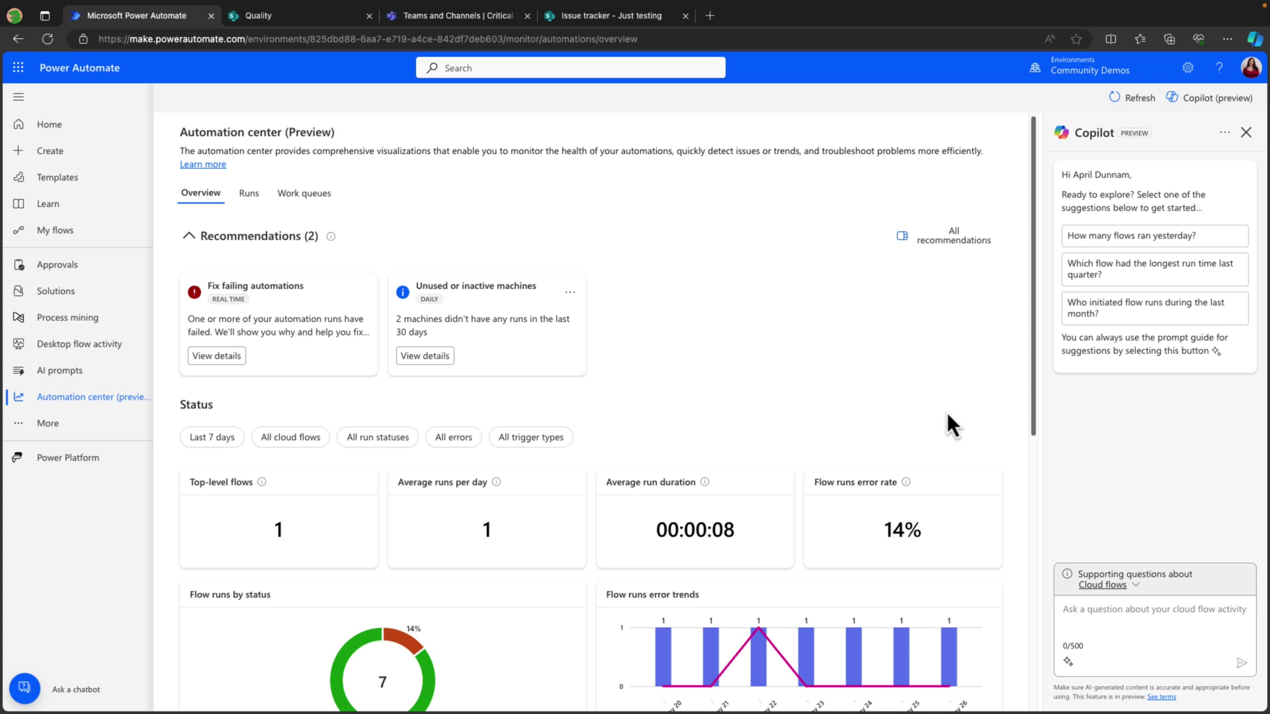
# Ask Copilot how many flows ran yesterday and which errors occurred last month.
pyautogui.scroll(-7, 947, 413)
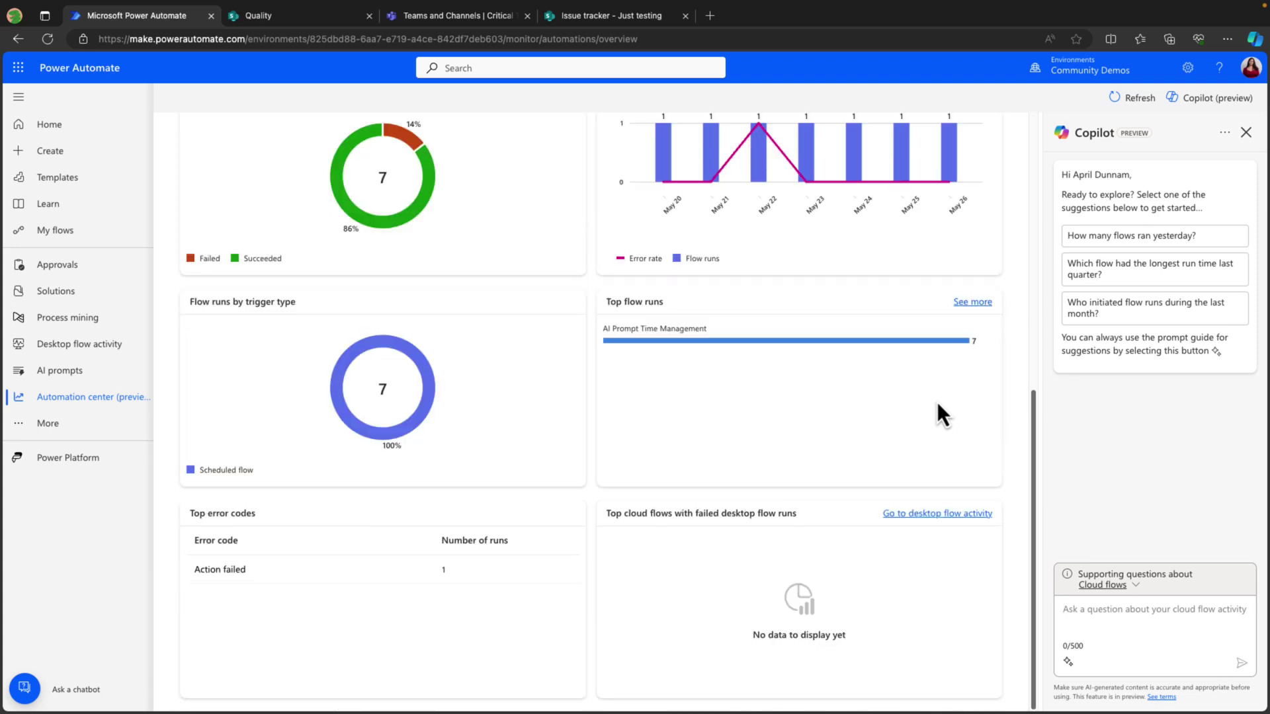
pyautogui.scroll(7, 938, 404)
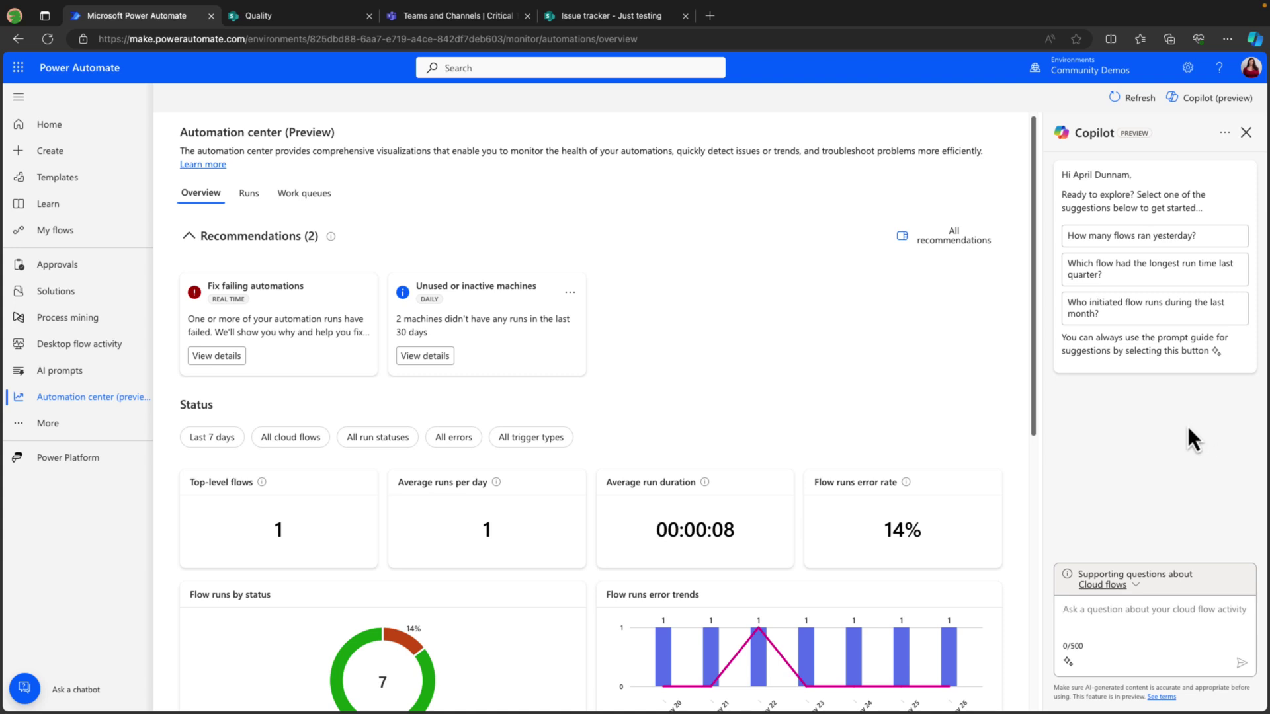
pyautogui.click(1224, 237)
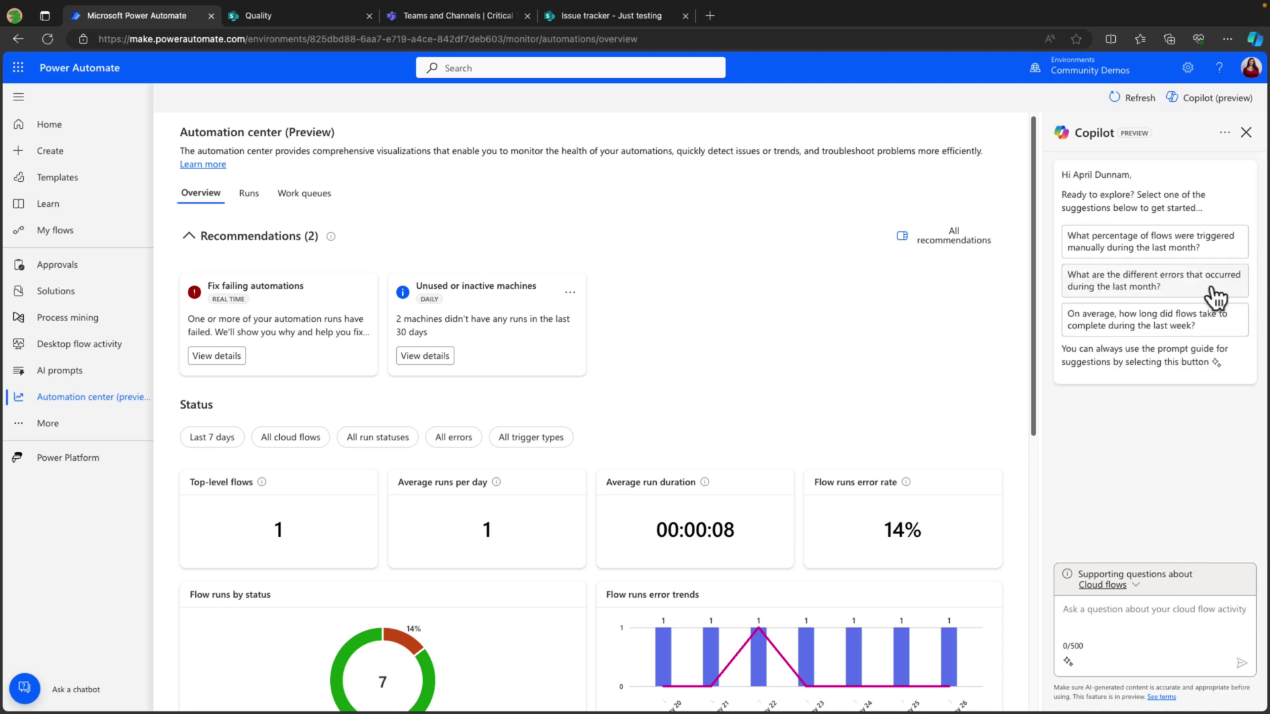
pyautogui.click(1214, 285)
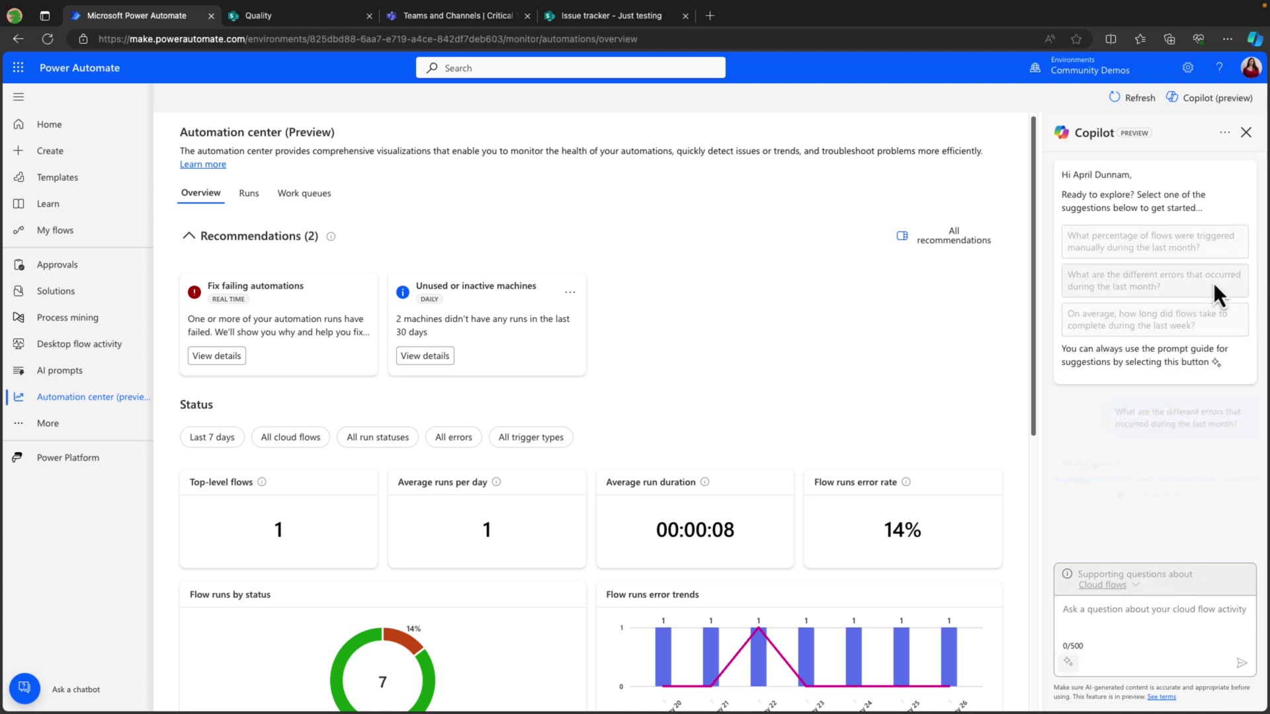